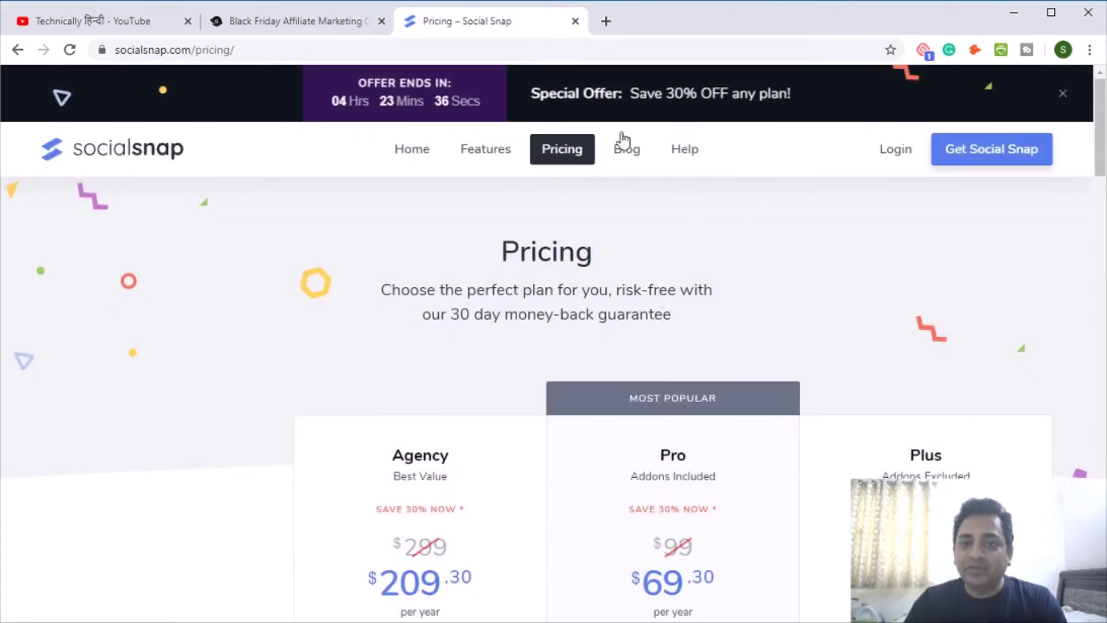
Compare the yearly prices and features of the Agency, Pro and Plus plans on the Social Snap pricing page
scroll(766, 311, down, 3)
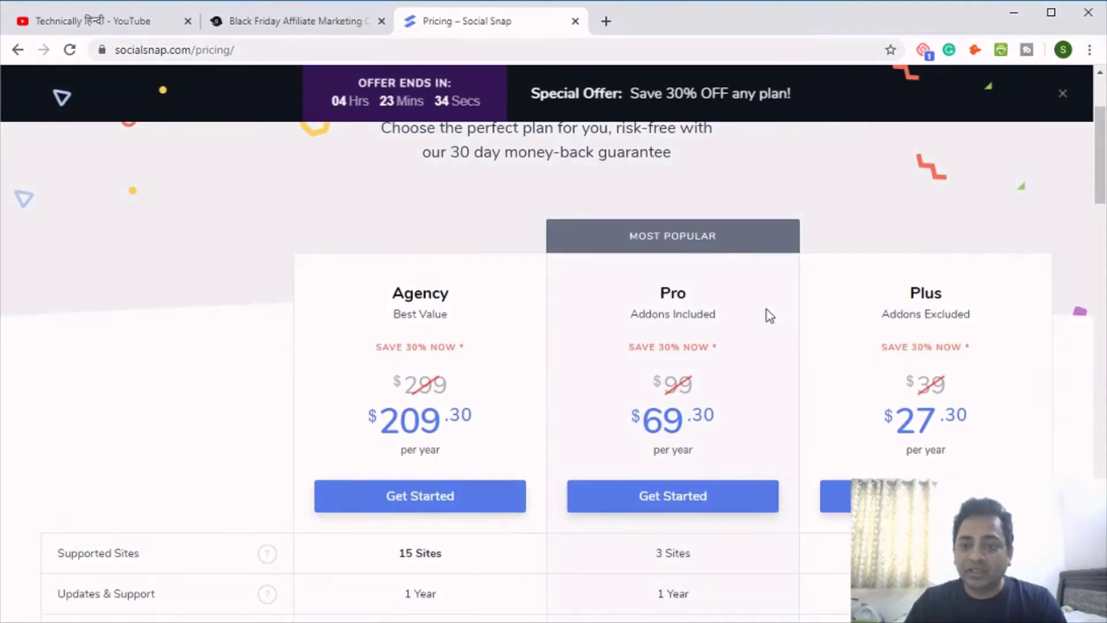
scroll(822, 379, down, 2)
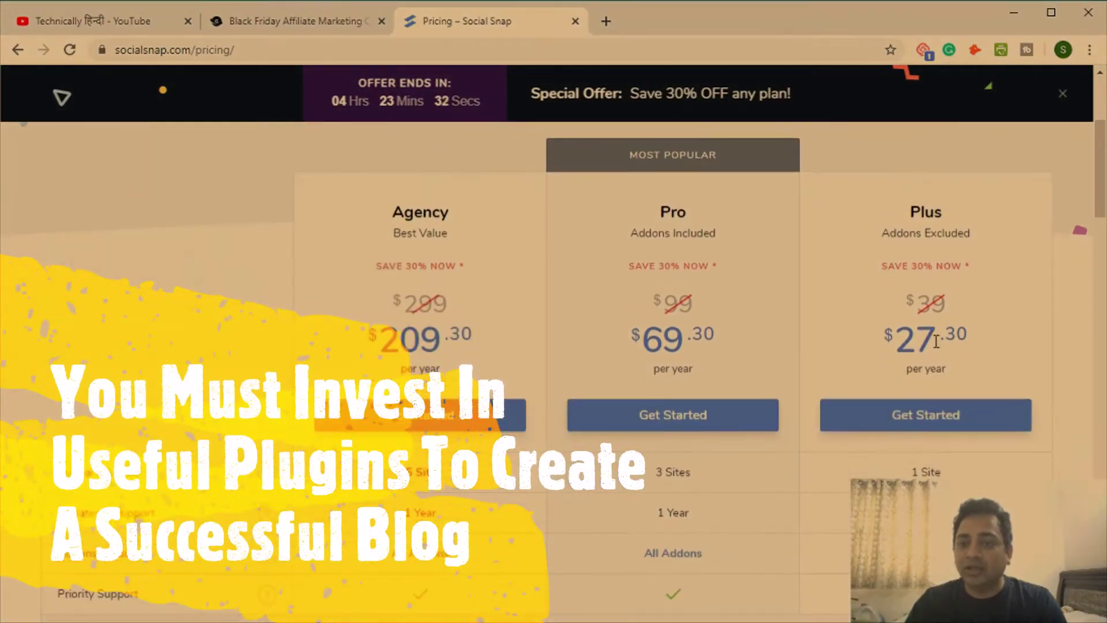
drag(941, 333, 984, 346)
click(1002, 358)
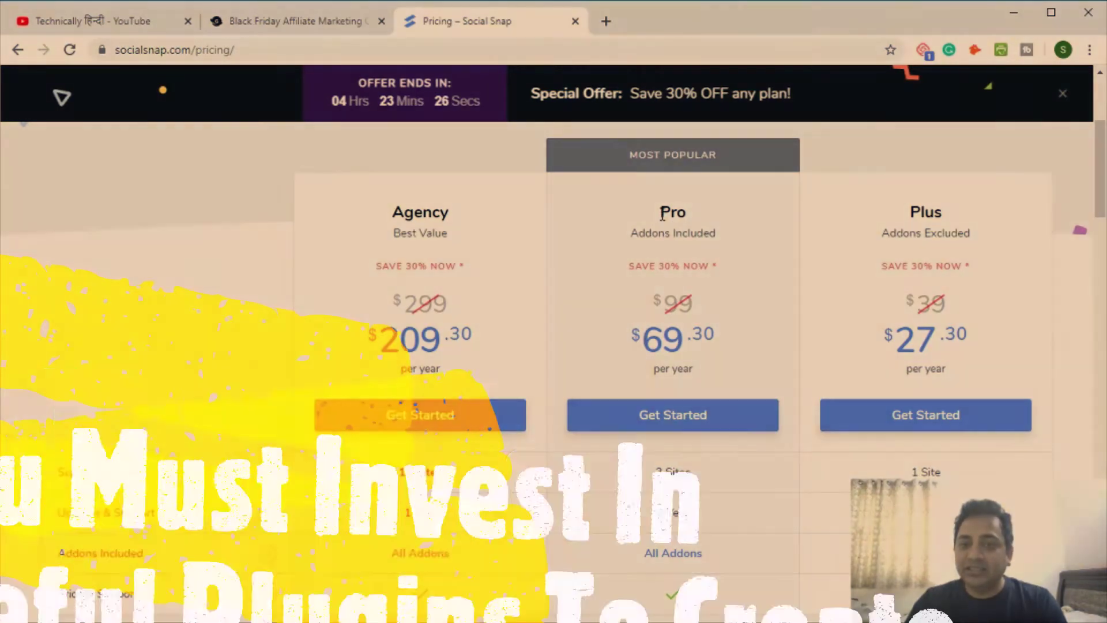
drag(666, 211, 697, 354)
click(747, 350)
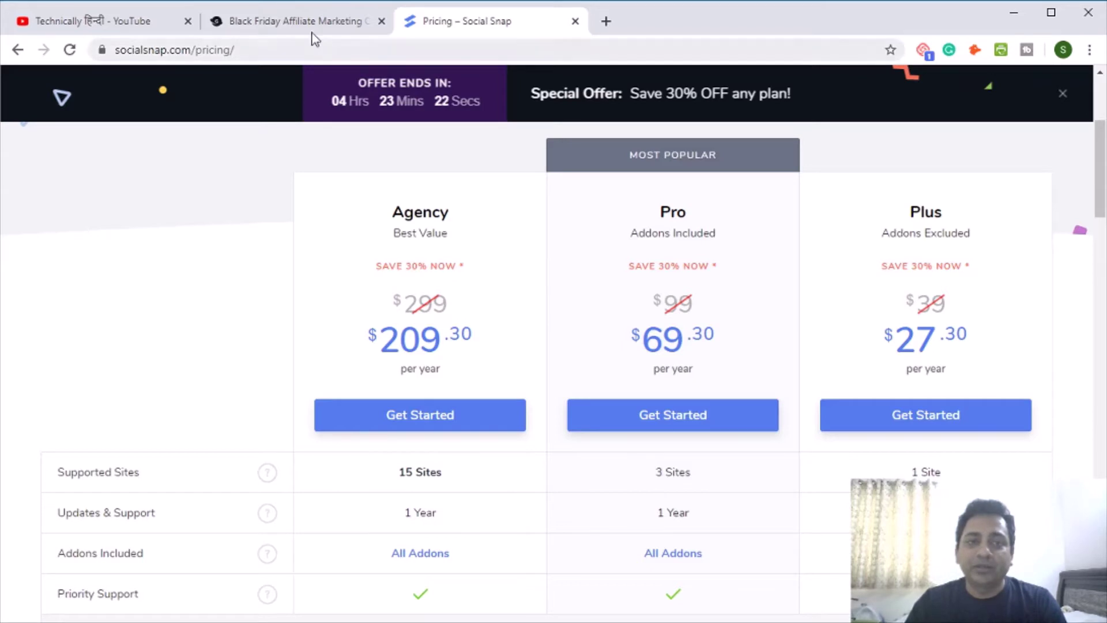
Go from the BloggingJOY Black Friday case study to the site's WordPress dashboard and open the Social Snap settings
click(294, 22)
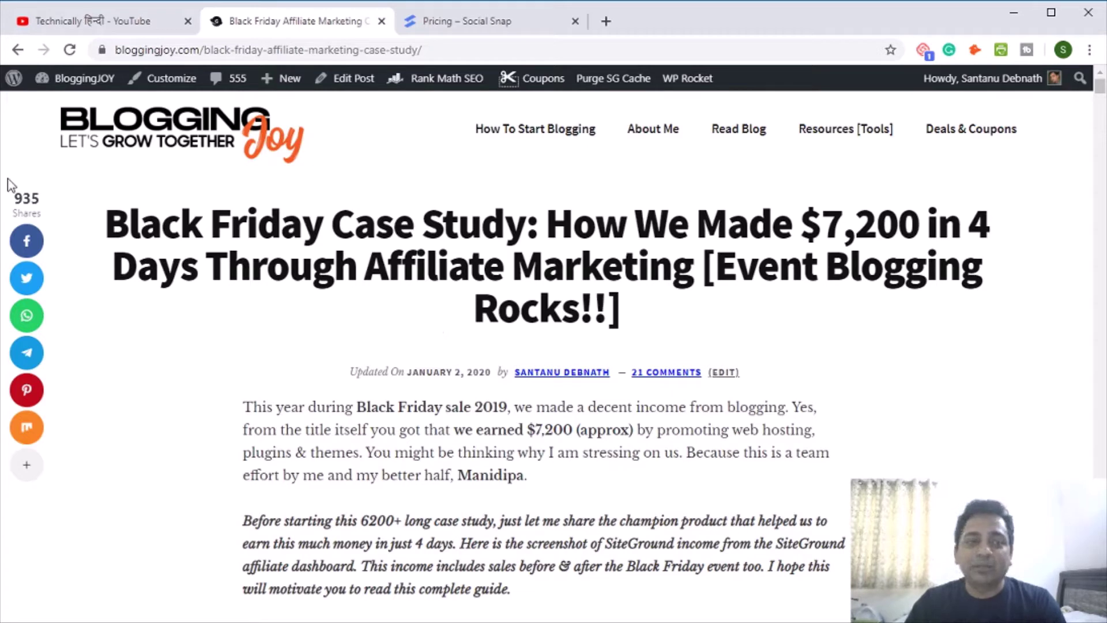
click(72, 79)
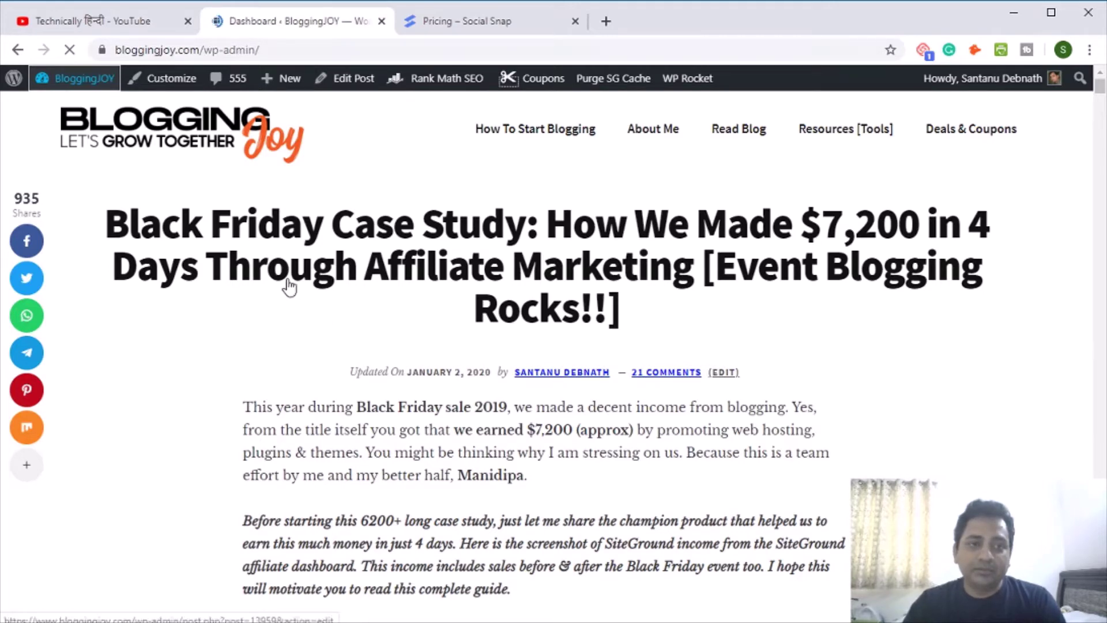
scroll(186, 344, down, 10)
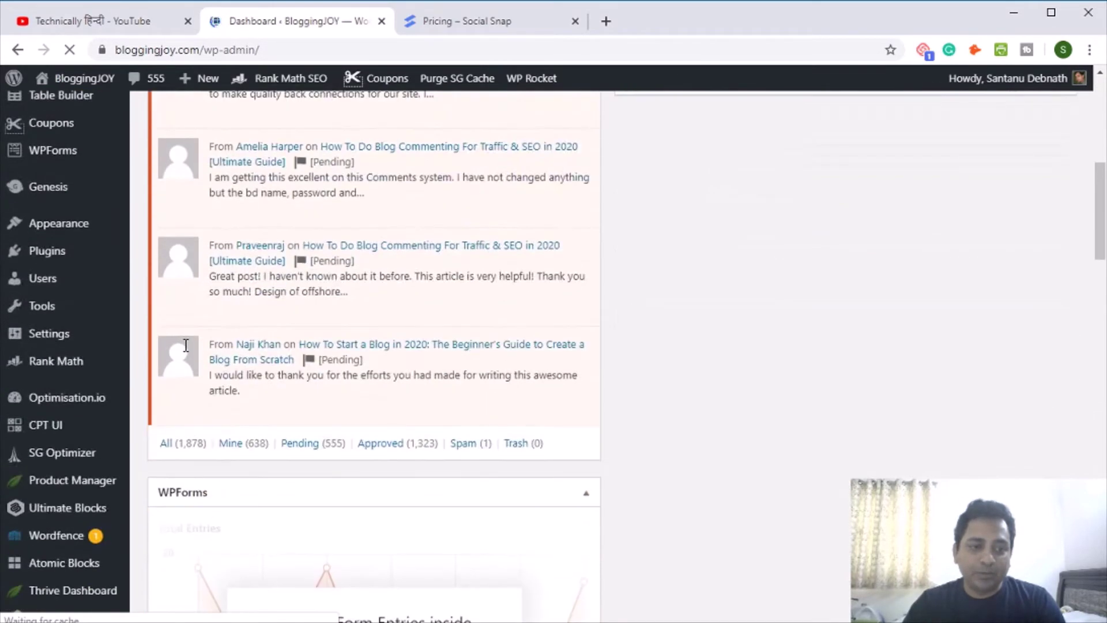
scroll(184, 342, down, 15)
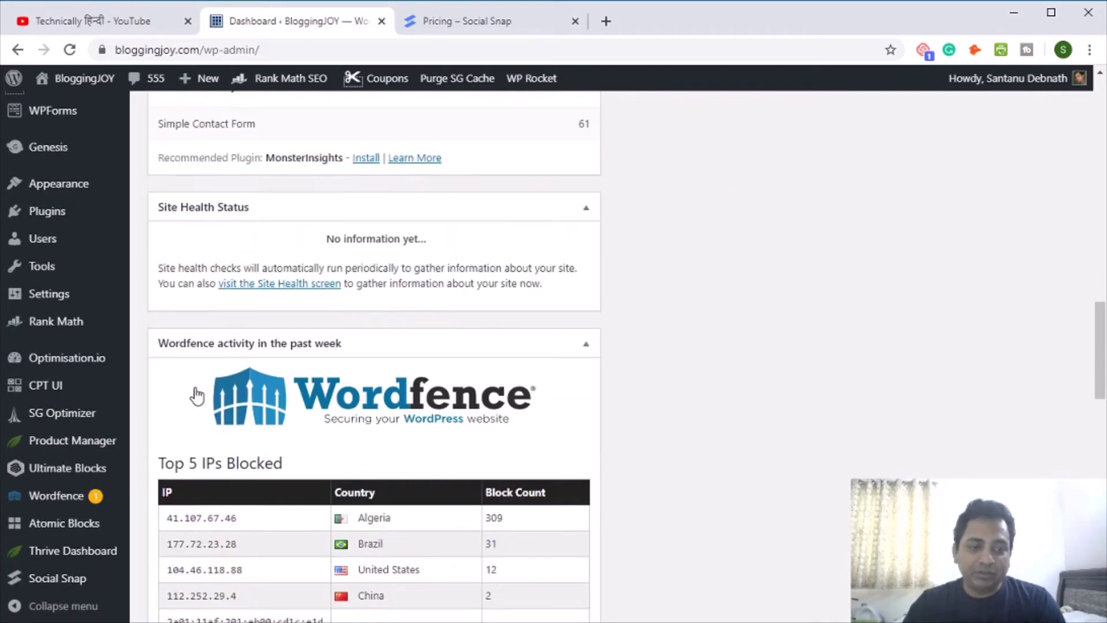
click(61, 576)
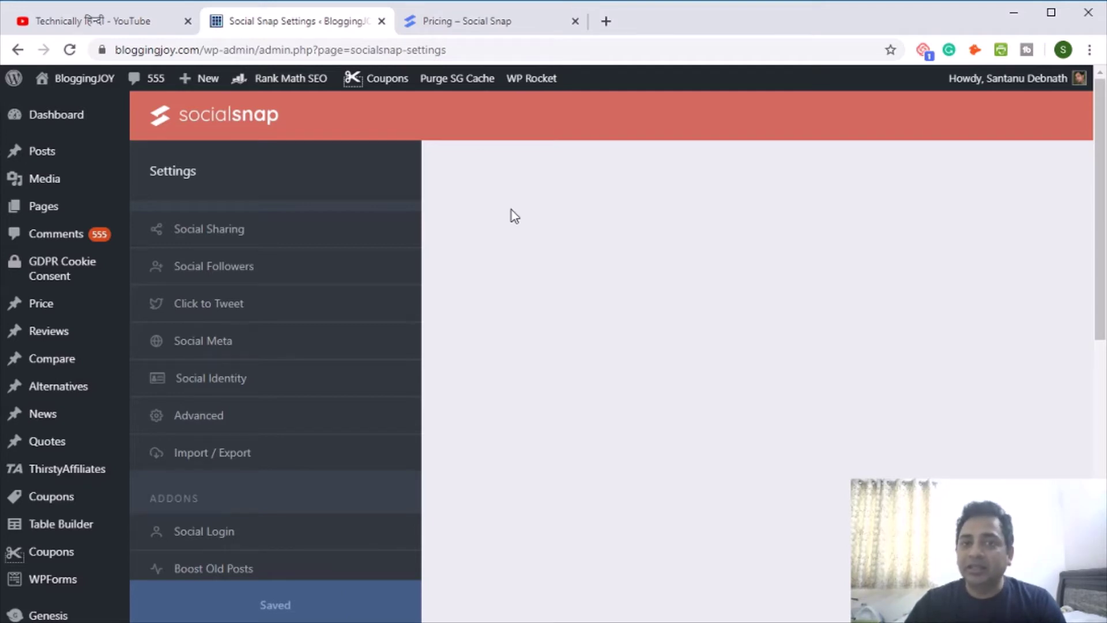
Open the Floating Sidebar settings under Social Sharing and review the position, shape, size and display options
click(212, 234)
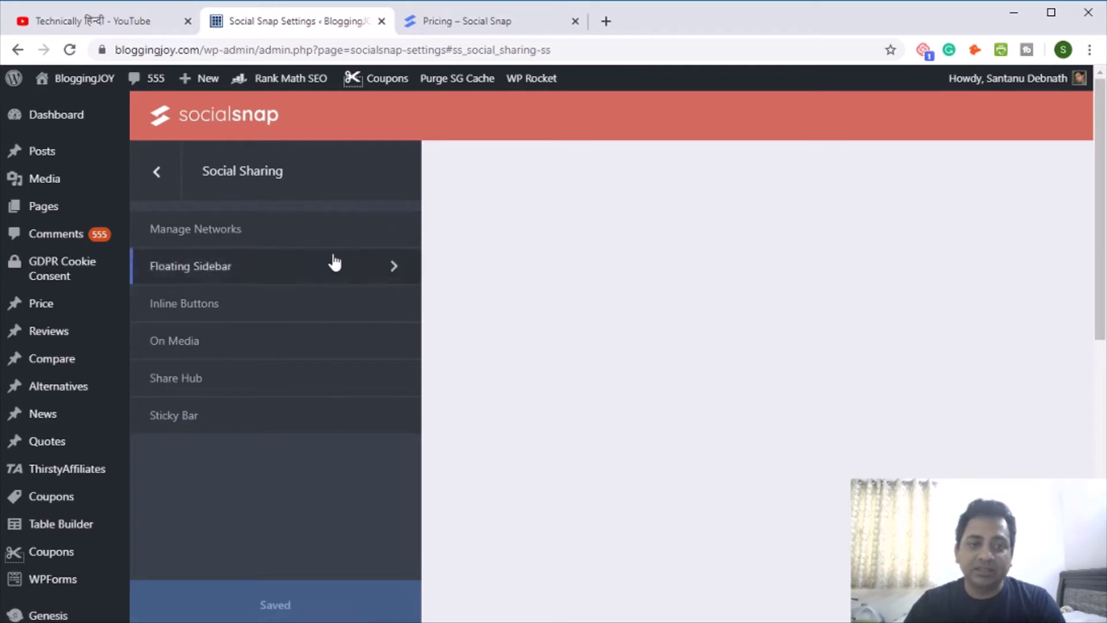
click(189, 276)
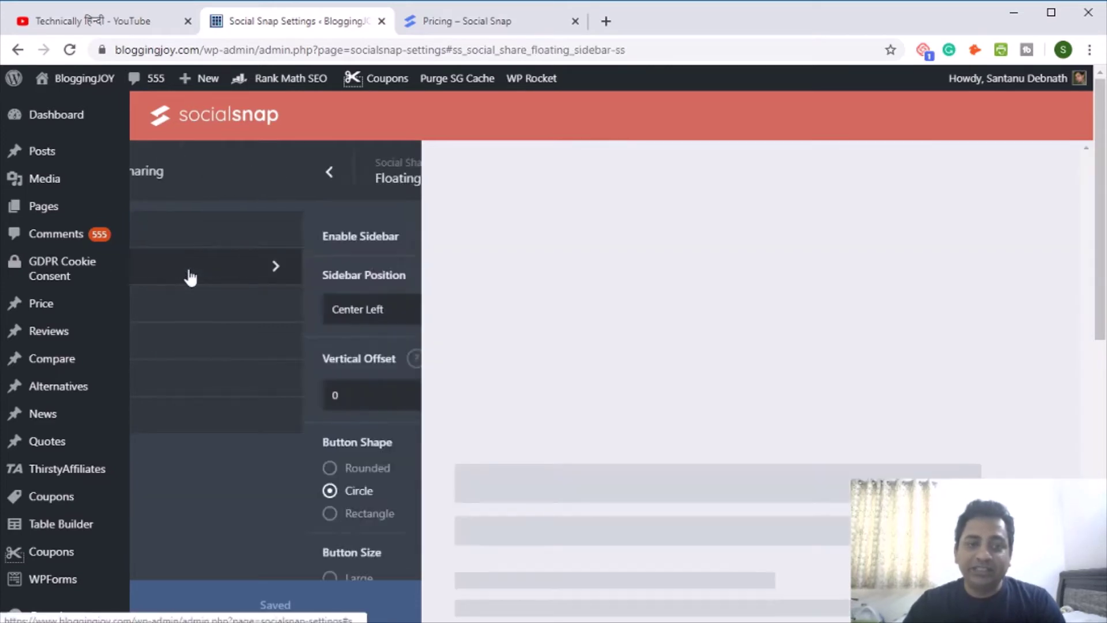
scroll(639, 333, down, 5)
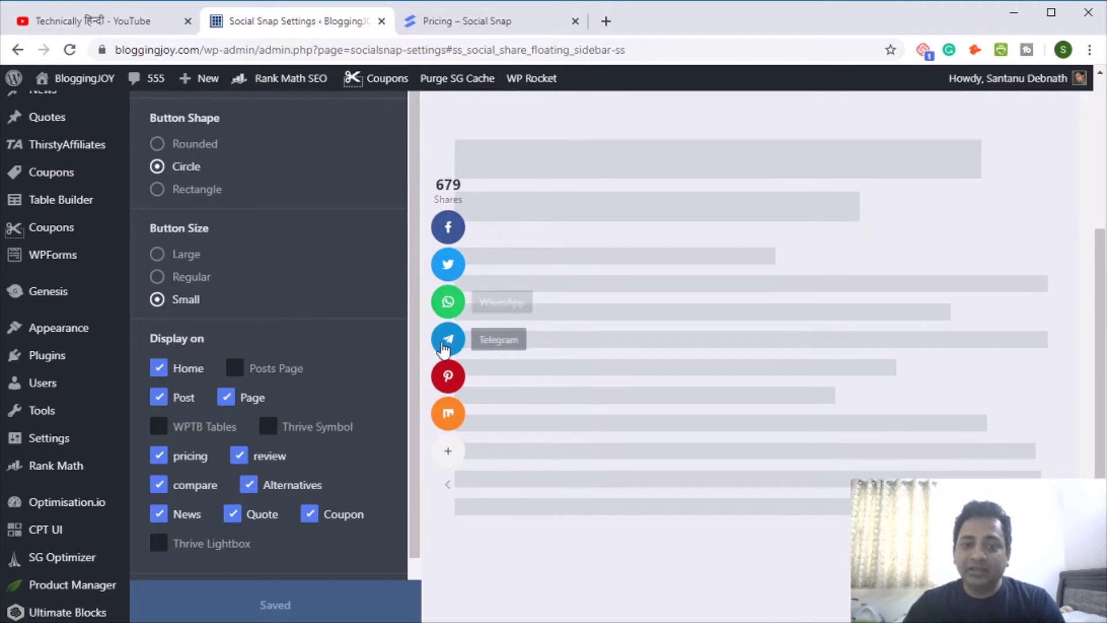
scroll(564, 388, up, 4)
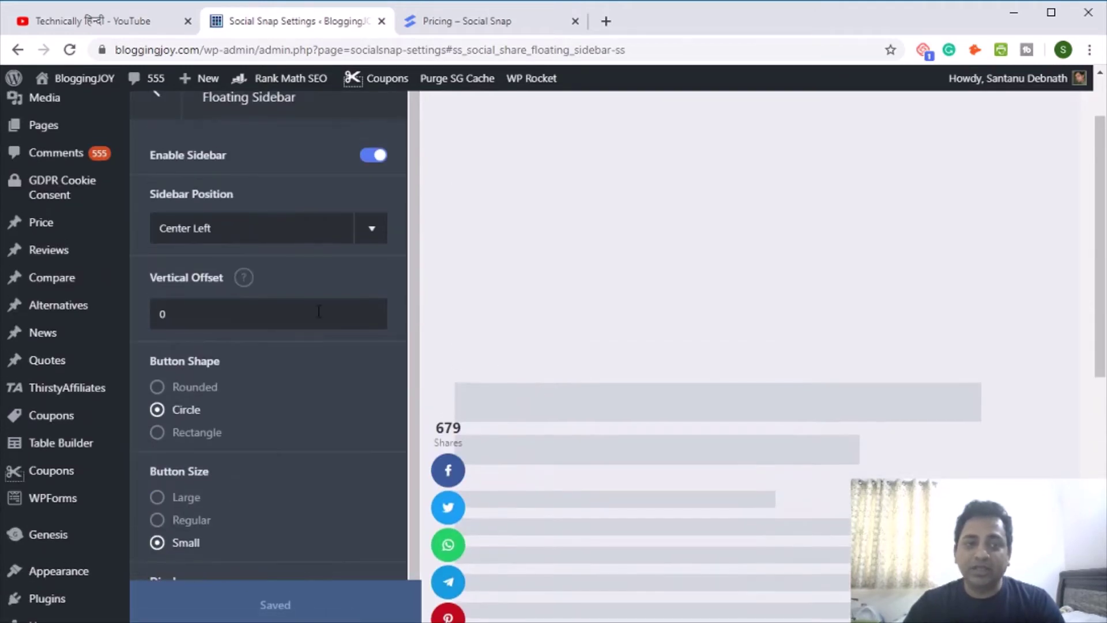
scroll(238, 200, up, 2)
scroll(261, 255, down, 2)
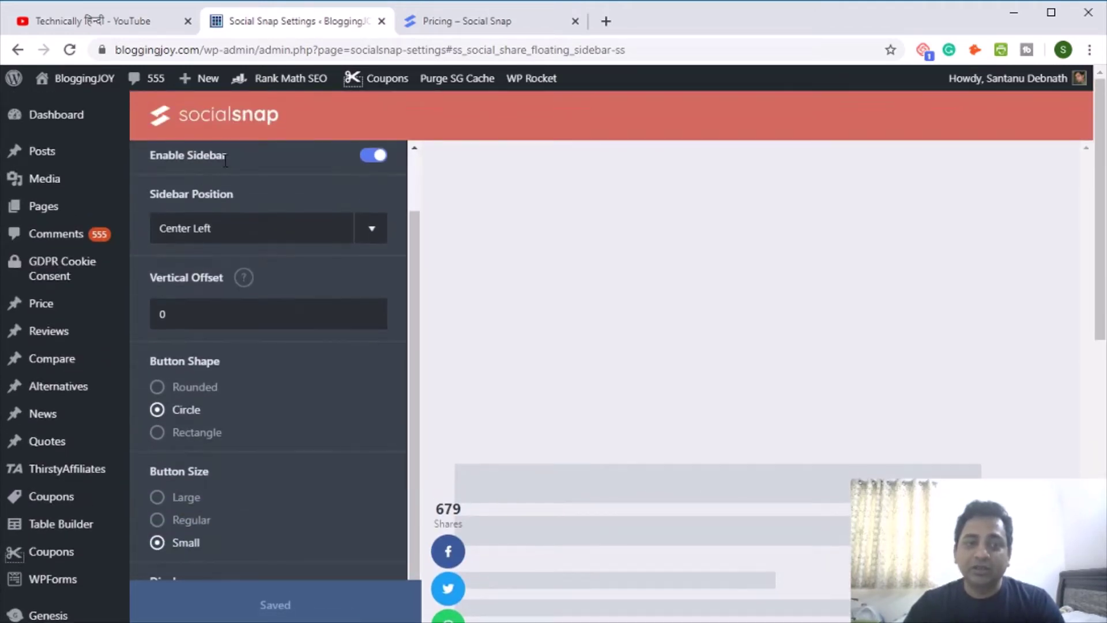
scroll(260, 328, down, 1)
scroll(219, 323, down, 3)
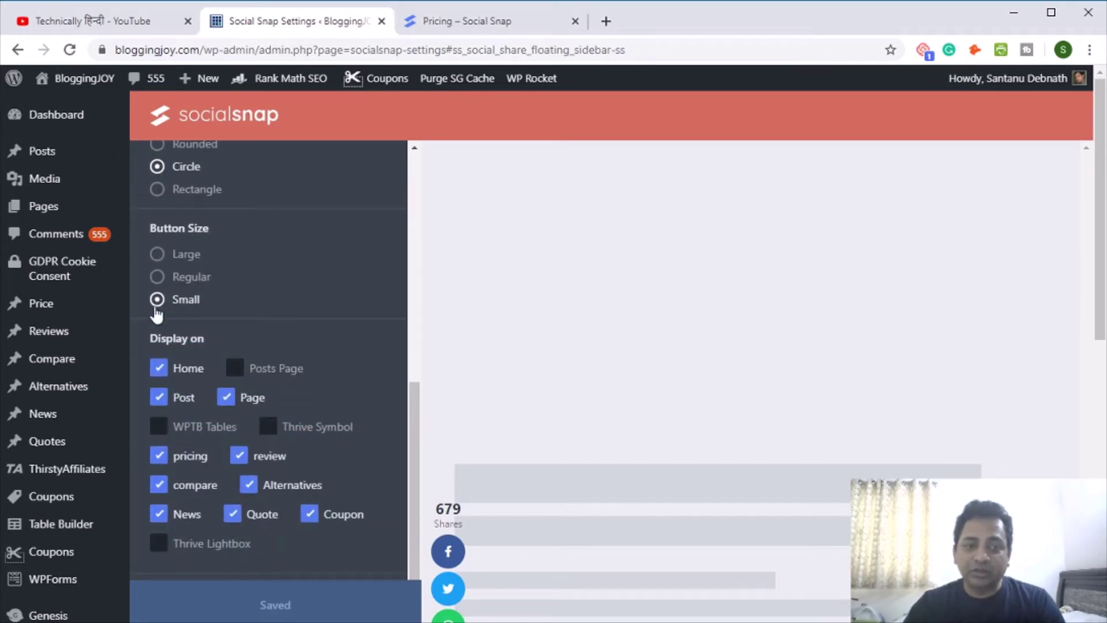
Set the floating sidebar's button size to Regular, and try the Rounded and Rectangle shapes before restoring Circle
click(157, 254)
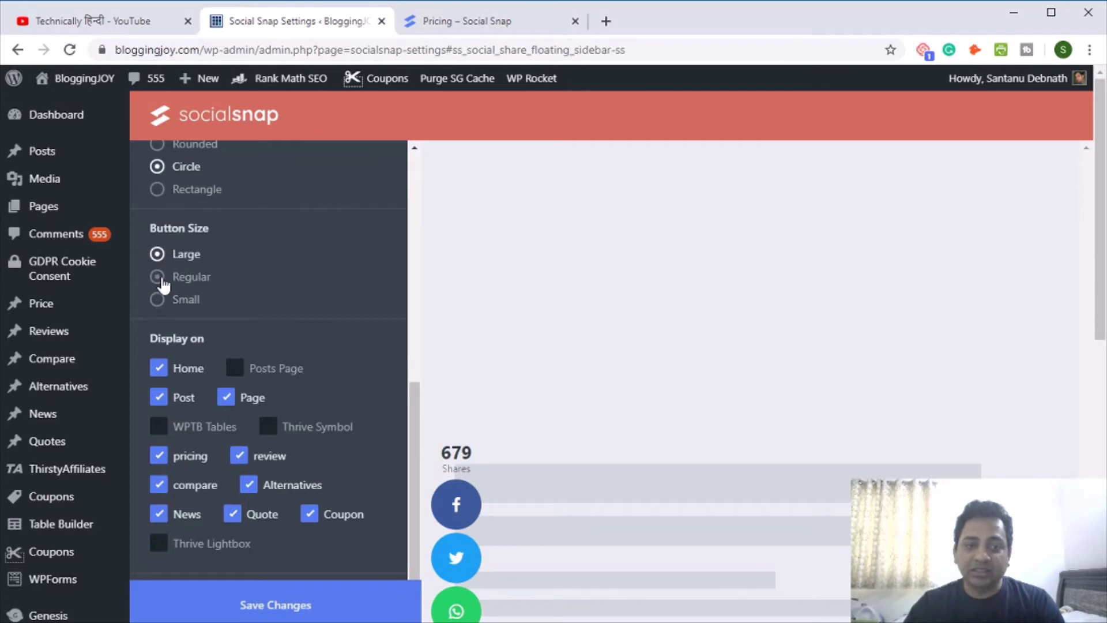
click(157, 277)
scroll(242, 284, up, 1)
click(157, 224)
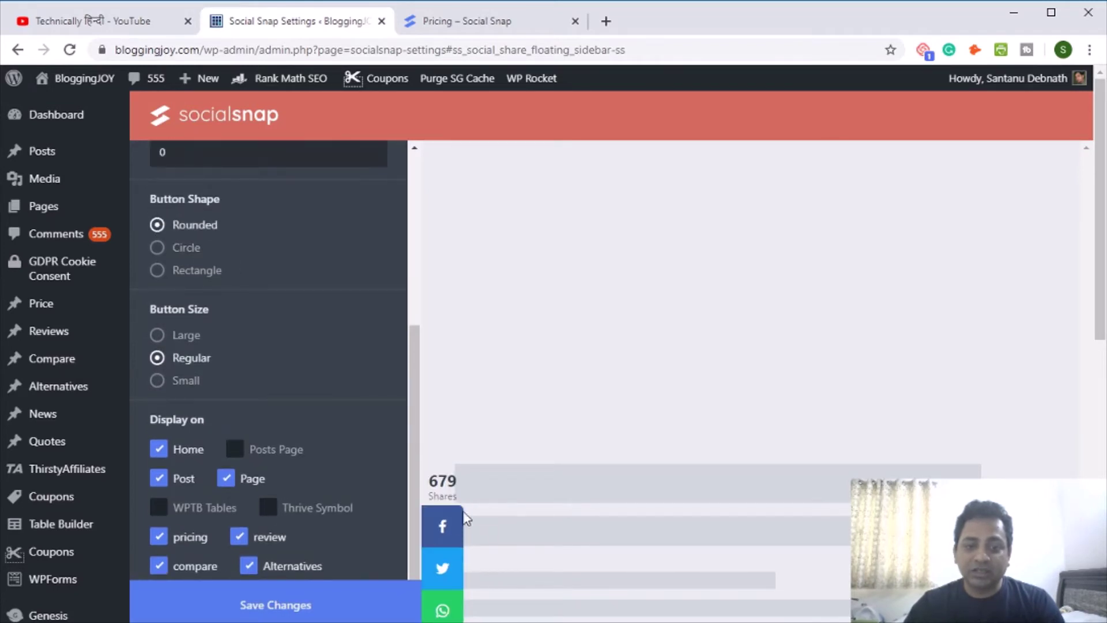
scroll(467, 518, down, 1)
click(157, 189)
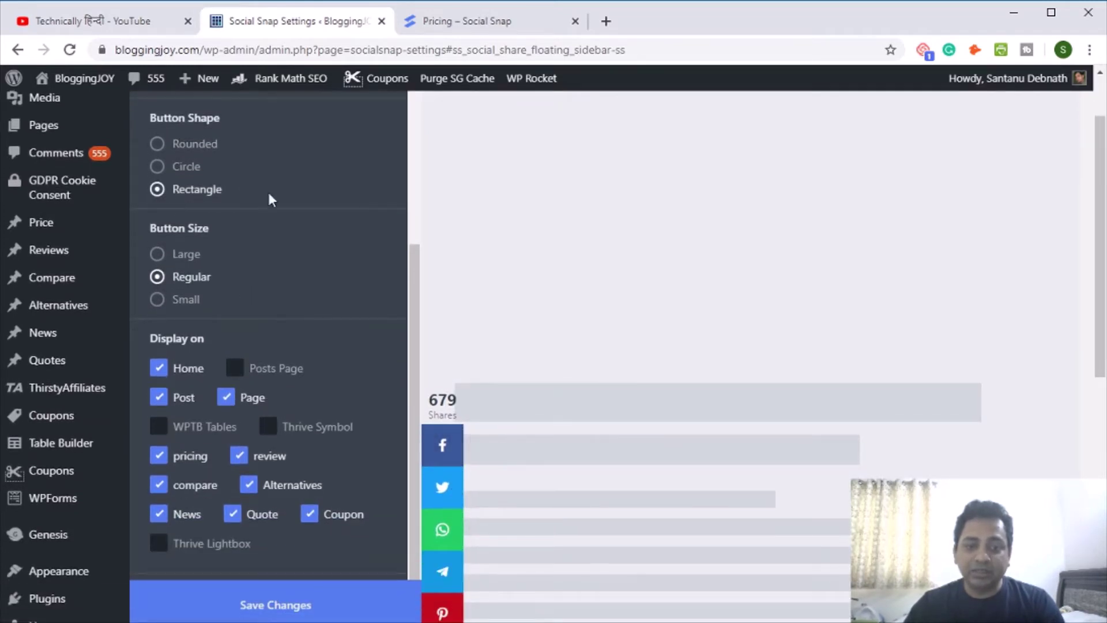
click(157, 166)
Try Button Spacing on the floating sidebar, switching it on and back off
scroll(324, 206, down, 3)
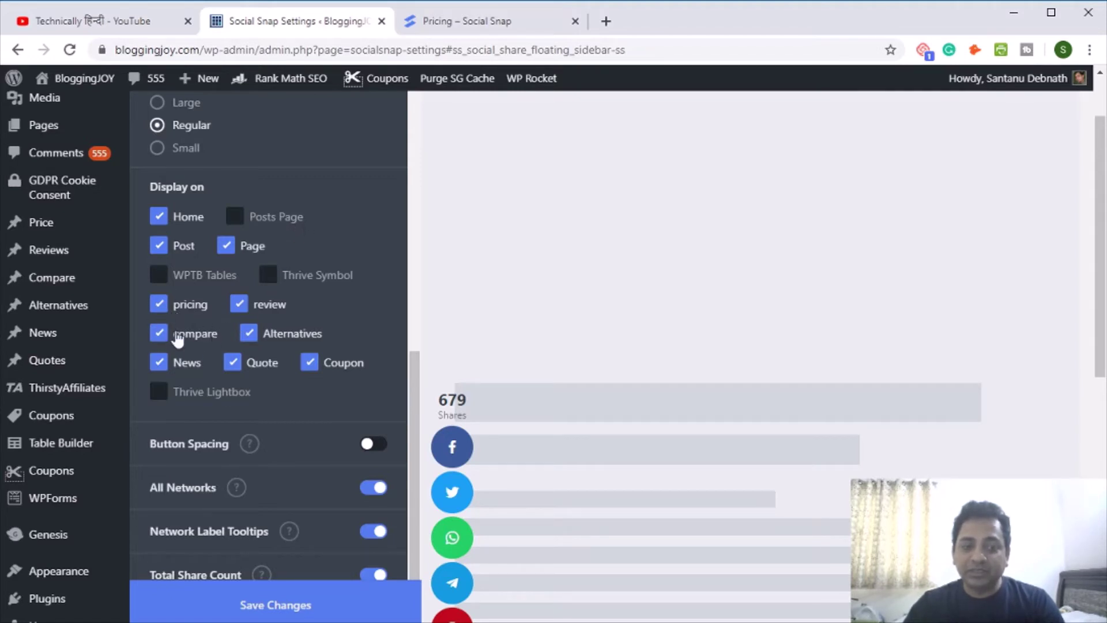
scroll(277, 350, down, 3)
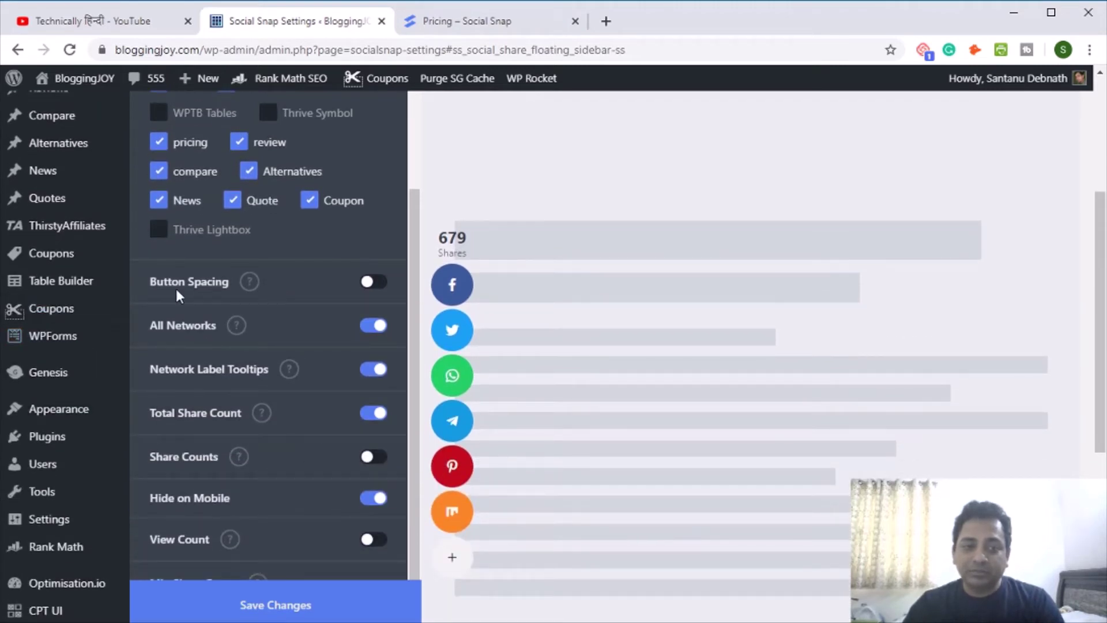
click(373, 291)
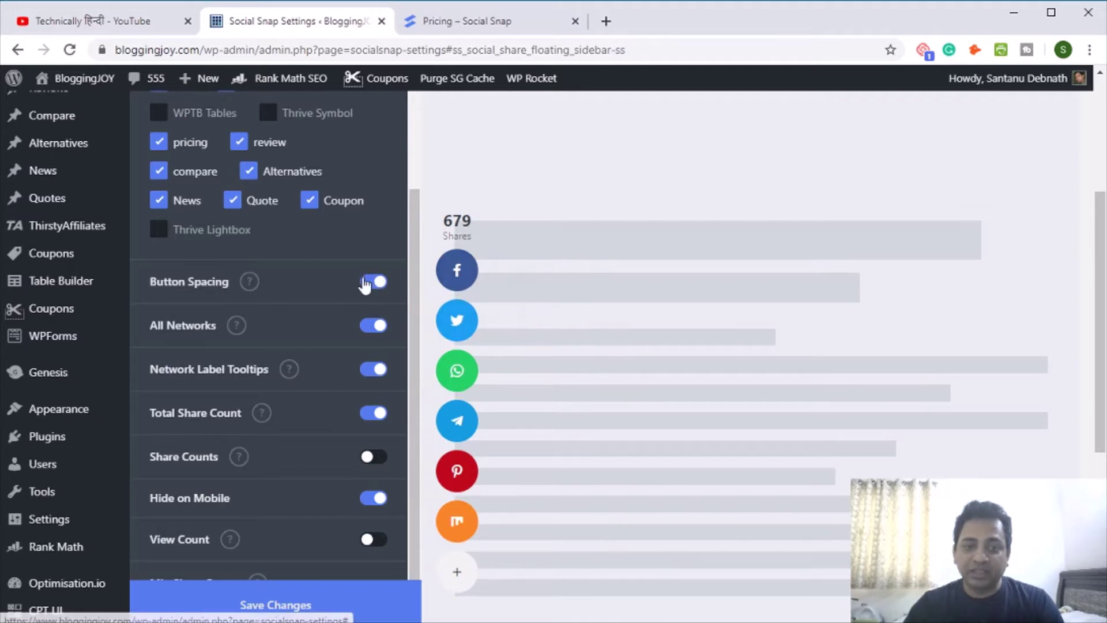
click(372, 290)
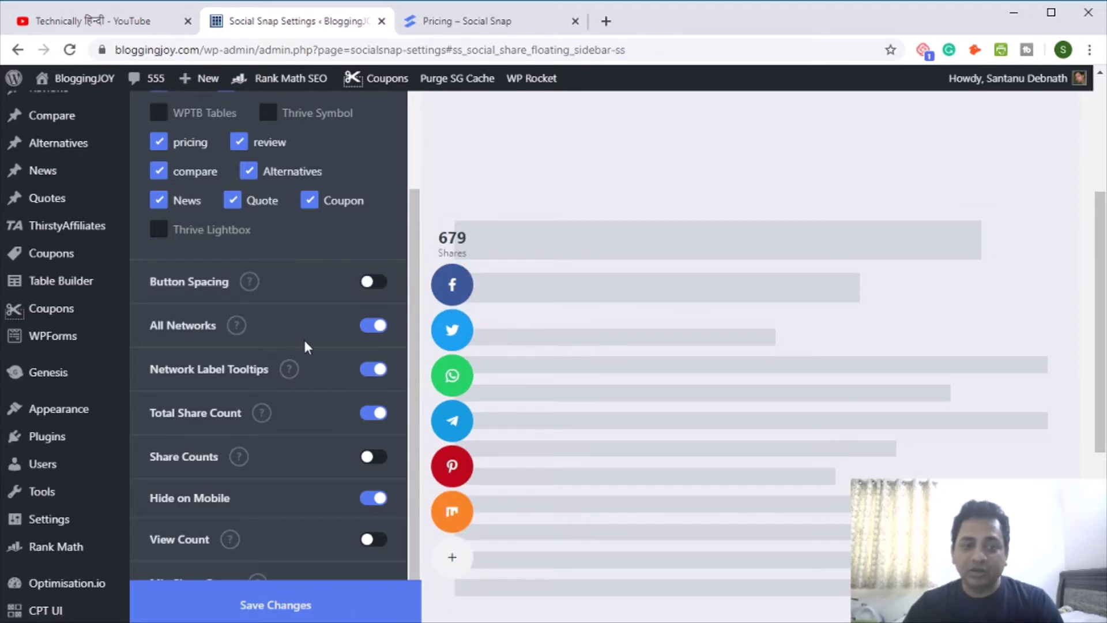
Switch All Networks off and back on for the floating sidebar, and browse the preview's More Networks list
click(369, 332)
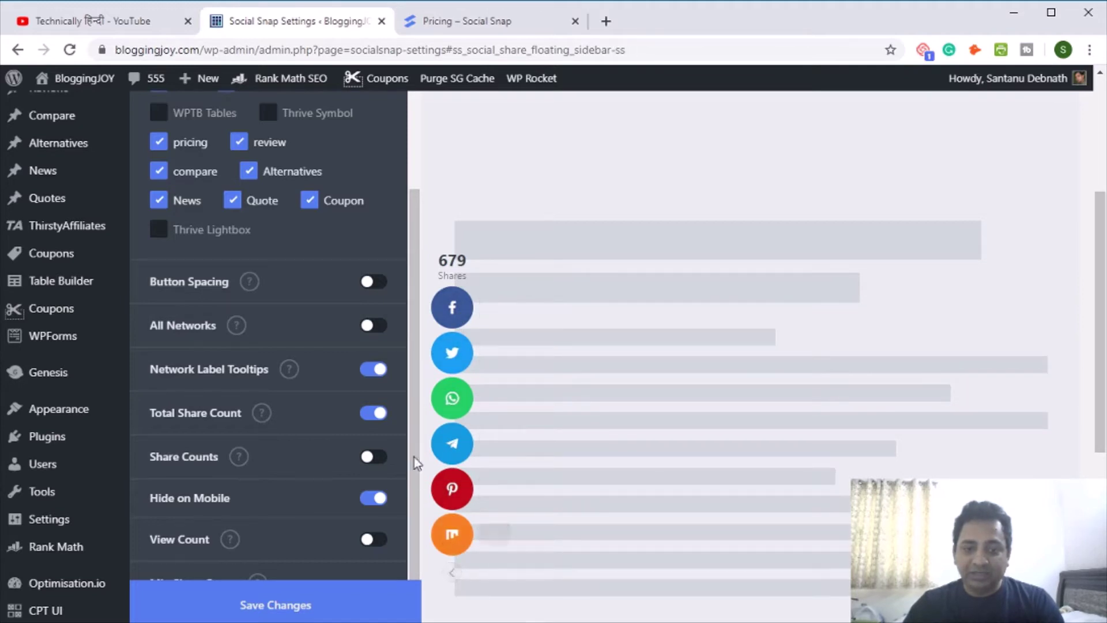
scroll(501, 496, down, 1)
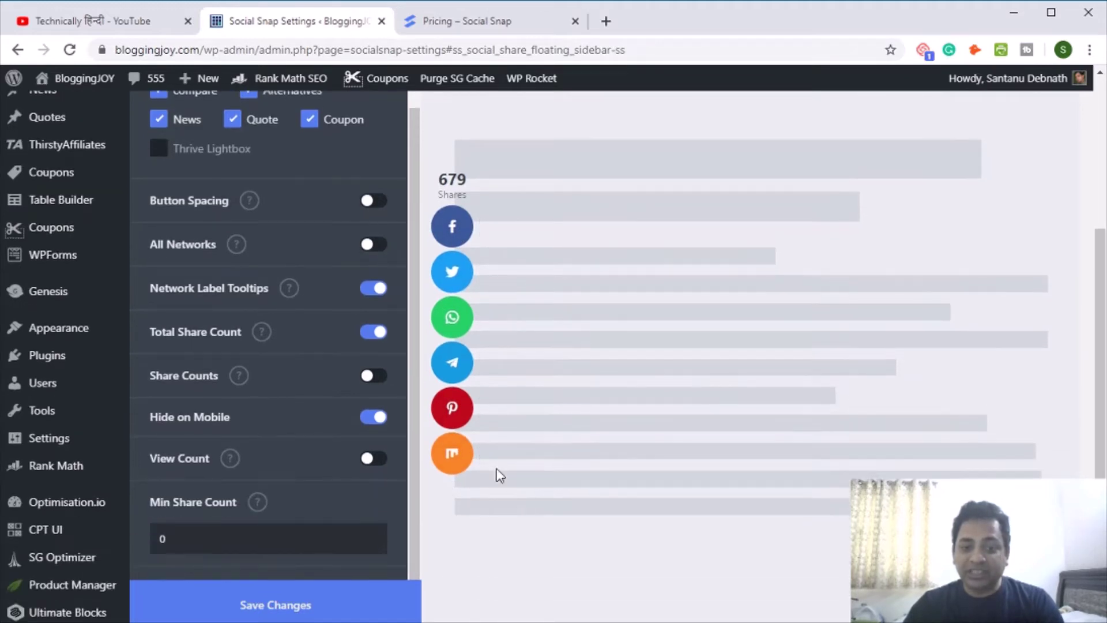
click(369, 244)
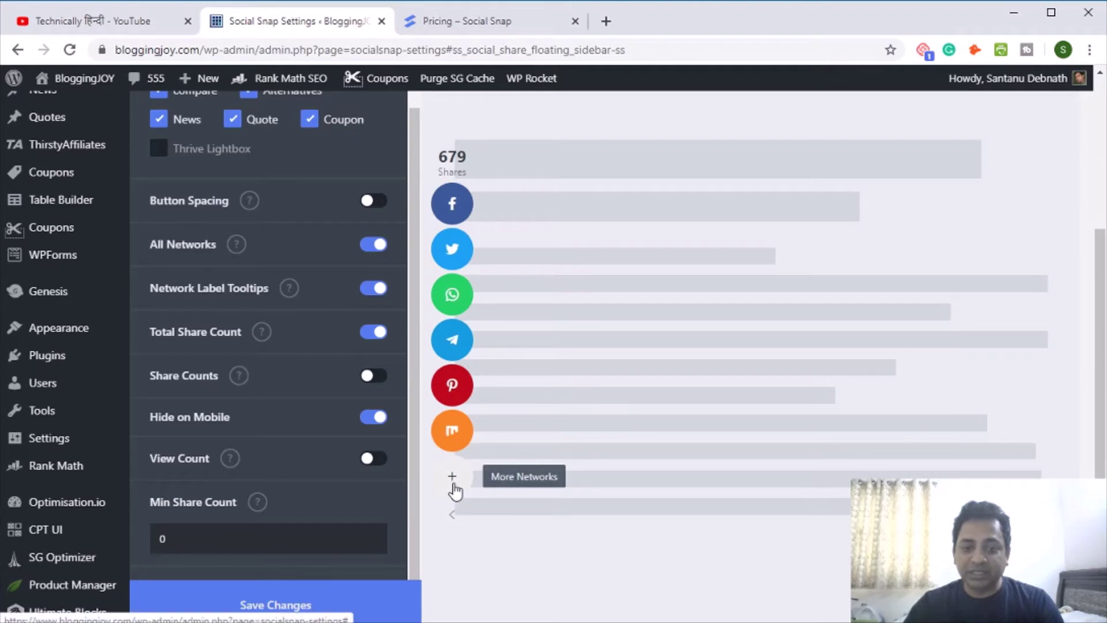
click(452, 484)
scroll(810, 263, down, 4)
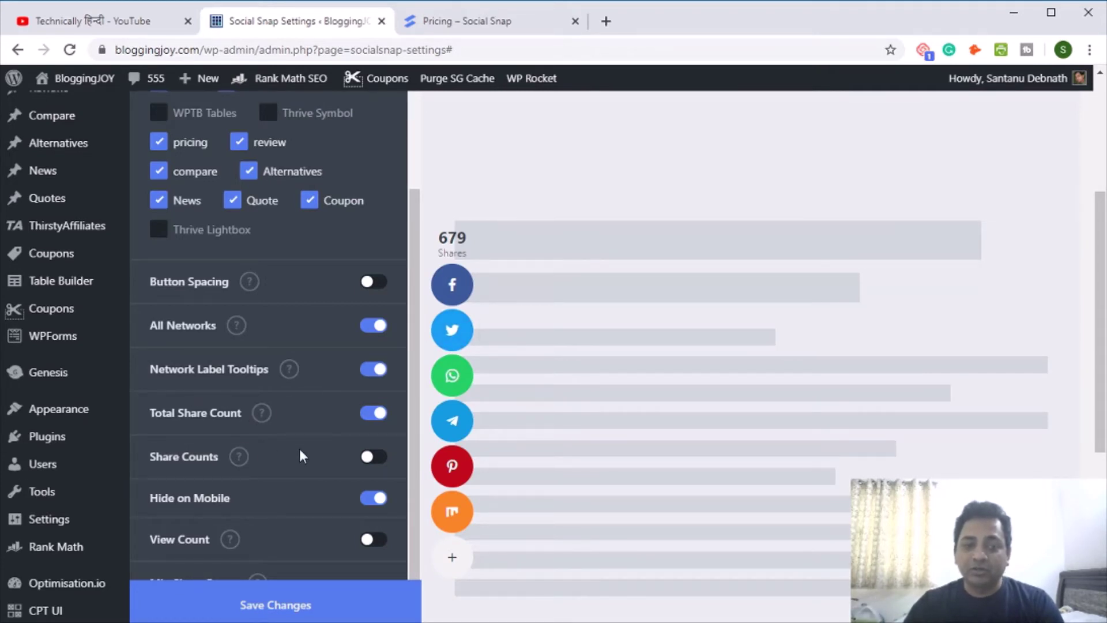
Switch Total Share Count off and back on, and try individual Share Counts before disabling them again
scroll(298, 460, down, 1)
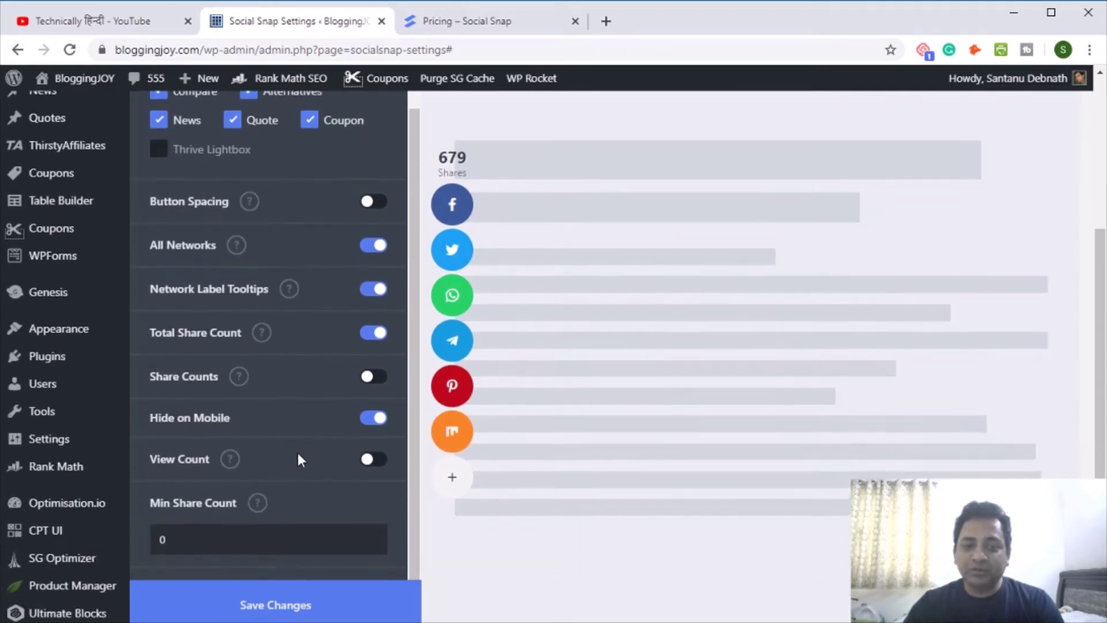
click(372, 332)
click(380, 337)
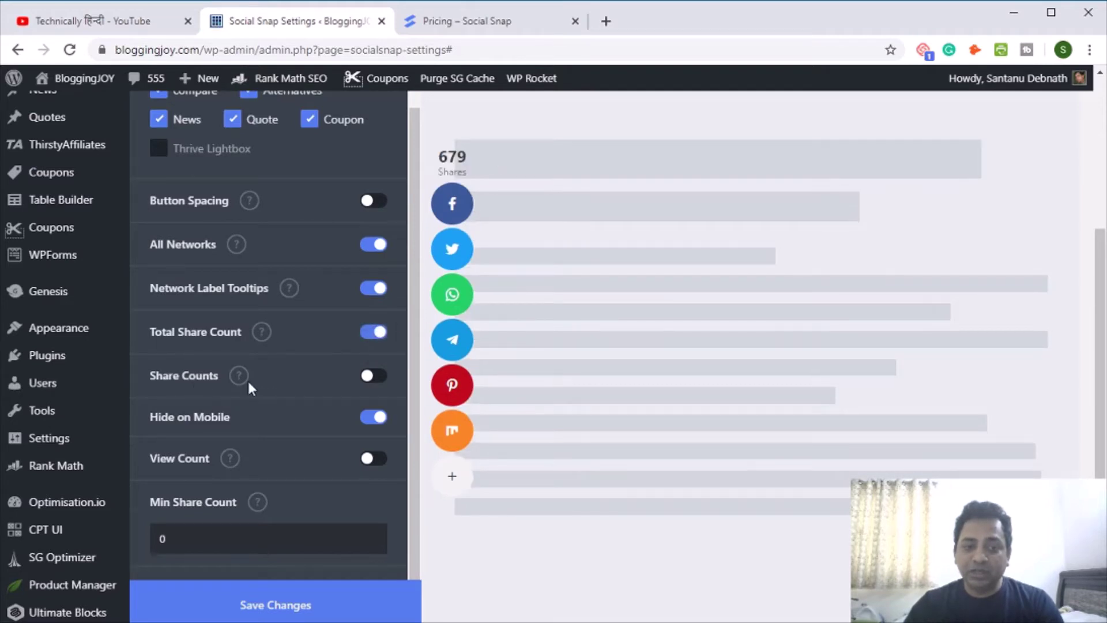
click(371, 376)
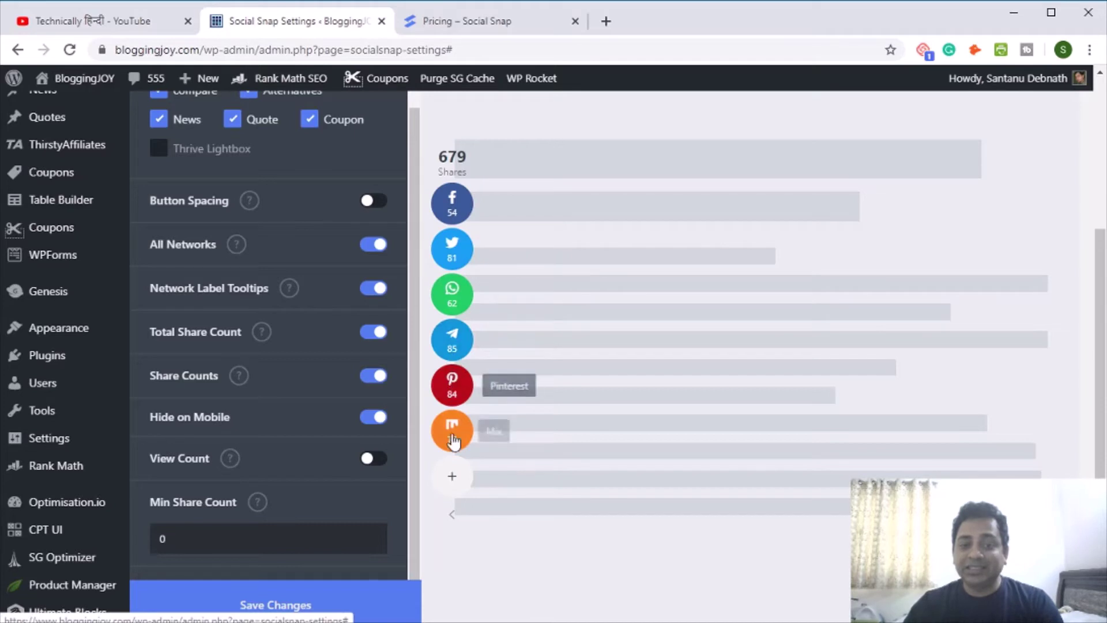
click(374, 376)
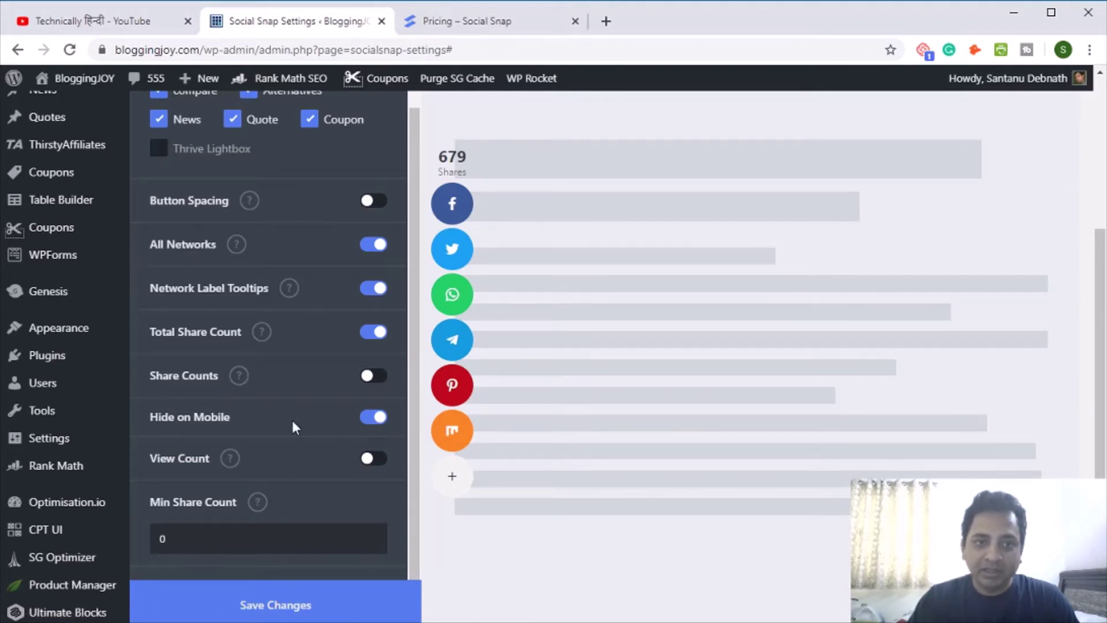
Return to Social Sharing, open the Inline Buttons settings and review their options and preview
scroll(290, 420, up, 15)
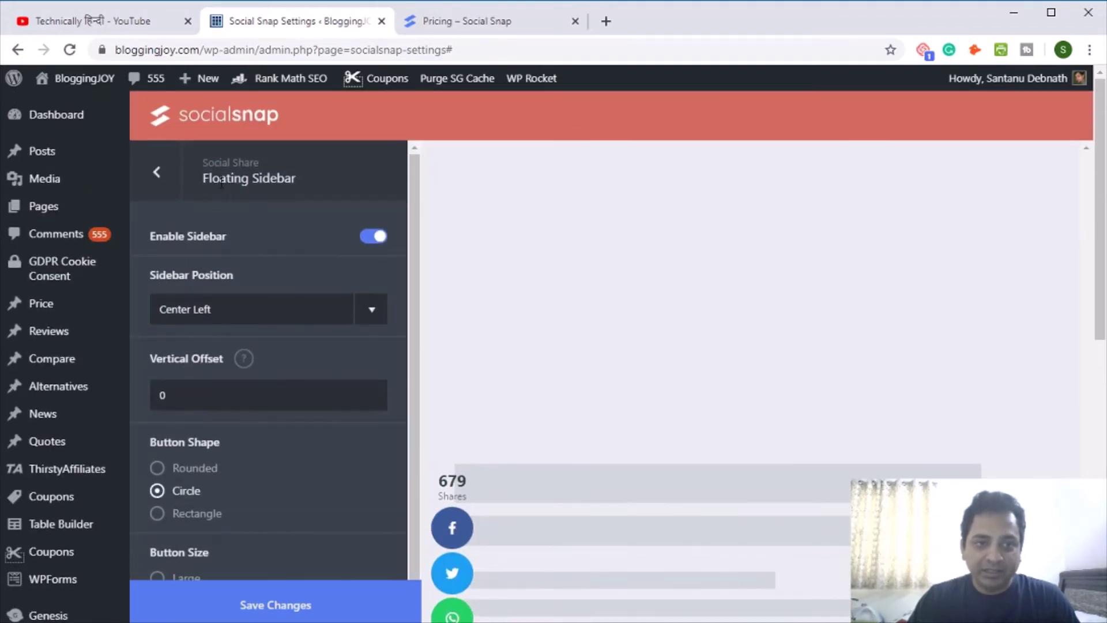
click(169, 180)
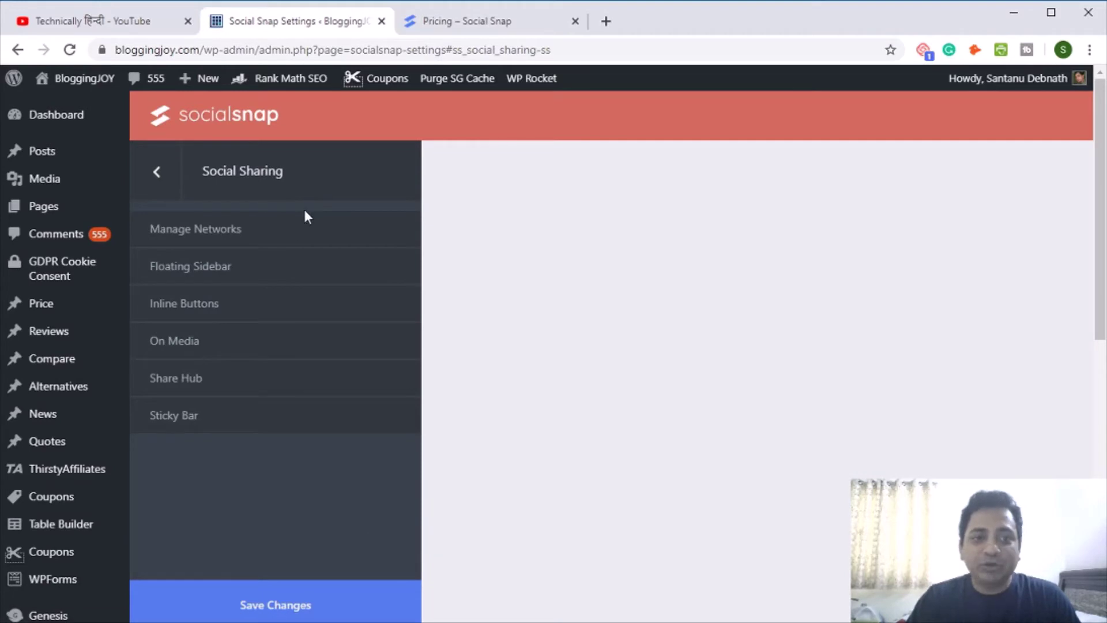
click(219, 306)
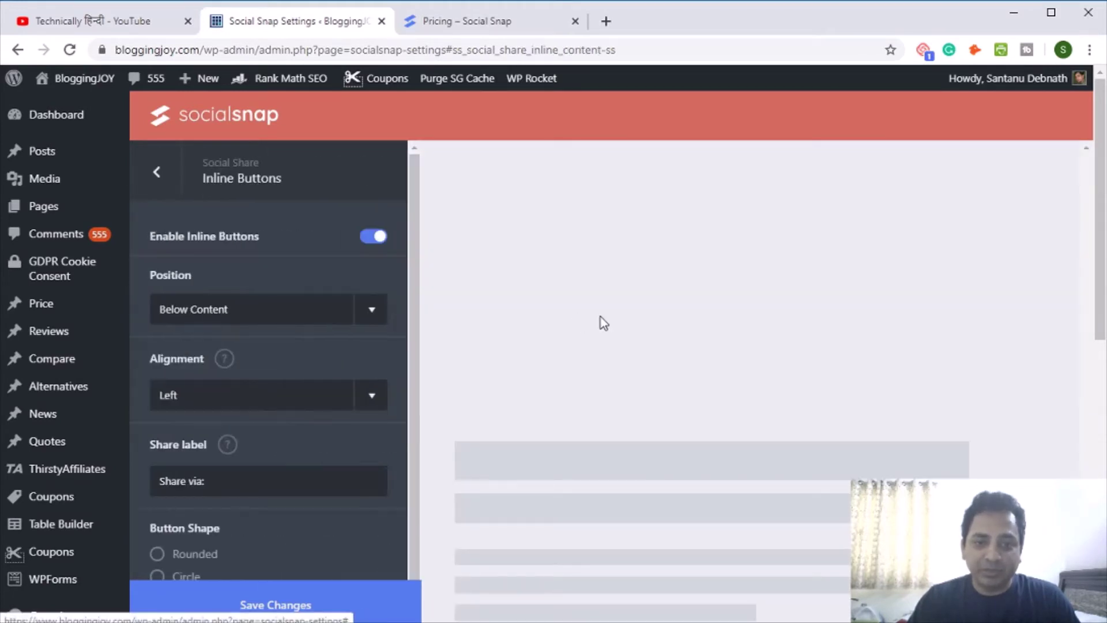
scroll(600, 321, down, 5)
scroll(611, 323, down, 2)
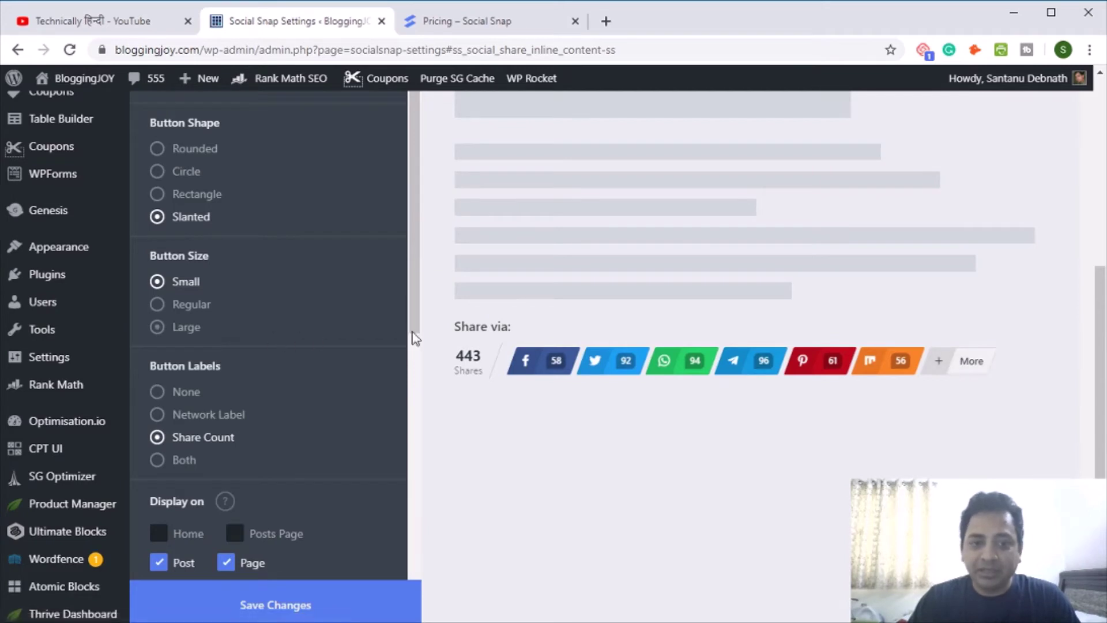
scroll(298, 357, down, 12)
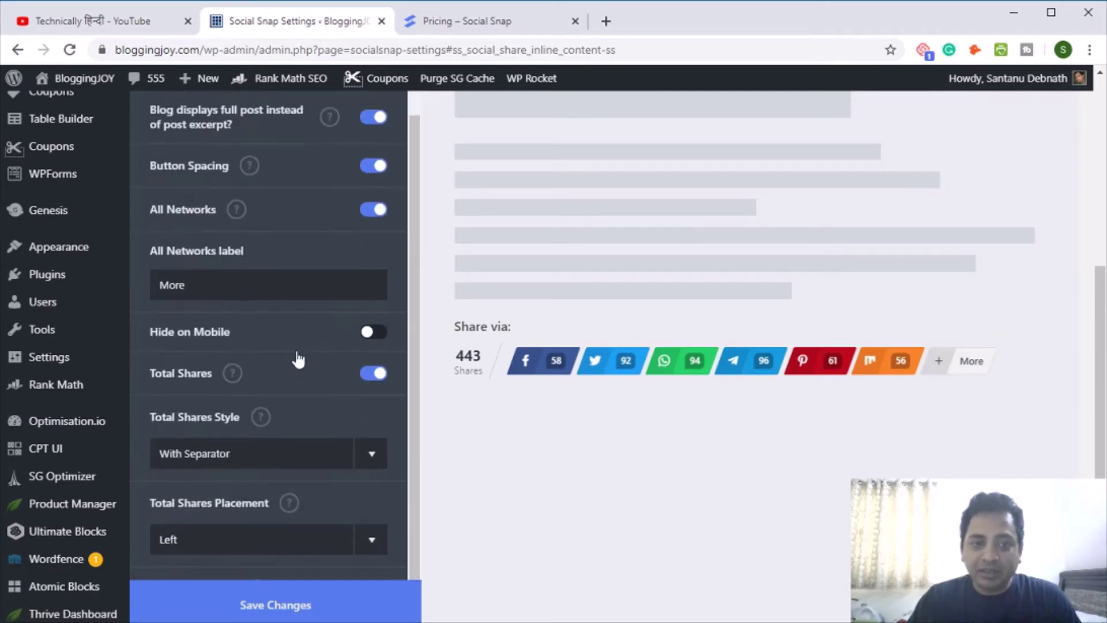
Look through the remaining Inline Buttons options, including total shares, minimum share count, hover animation, custom colors and display locations
scroll(314, 455, down, 3)
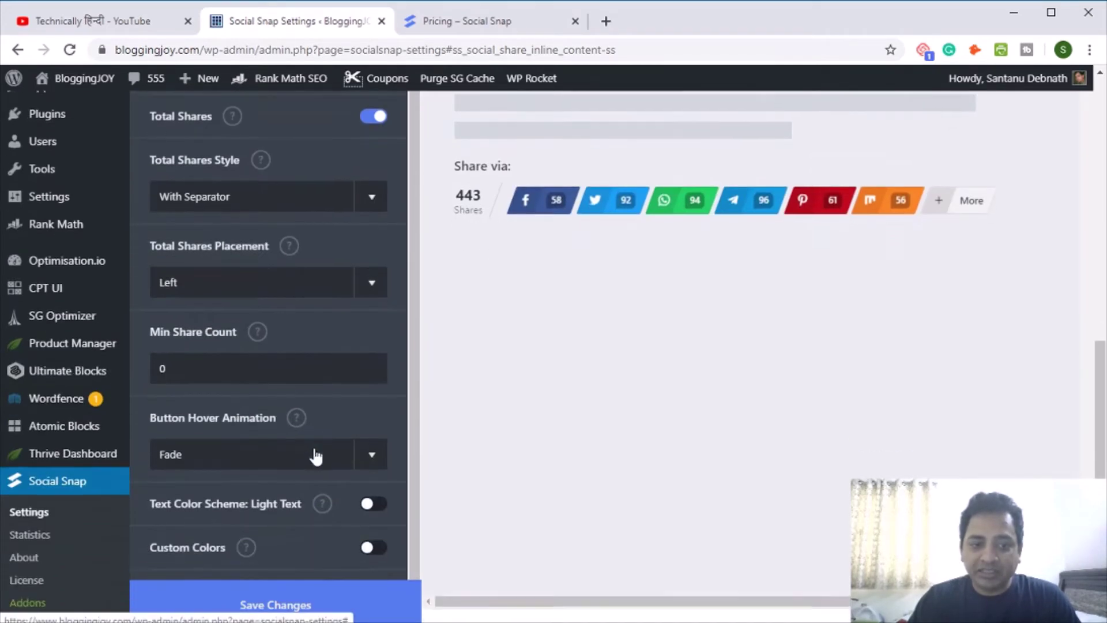
scroll(323, 450, up, 10)
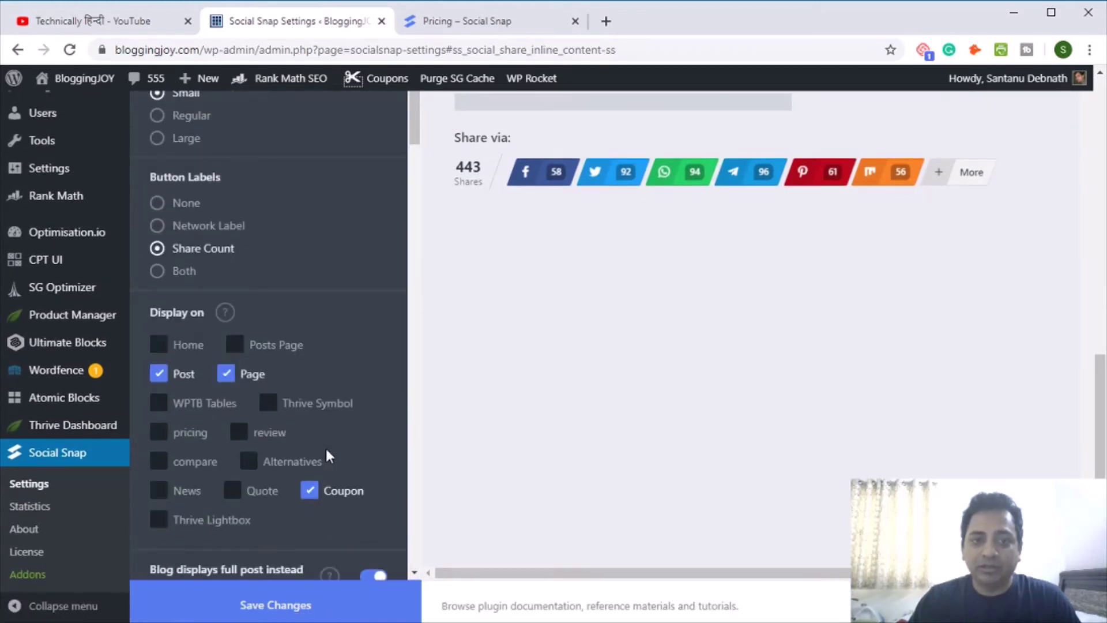
scroll(526, 361, up, 10)
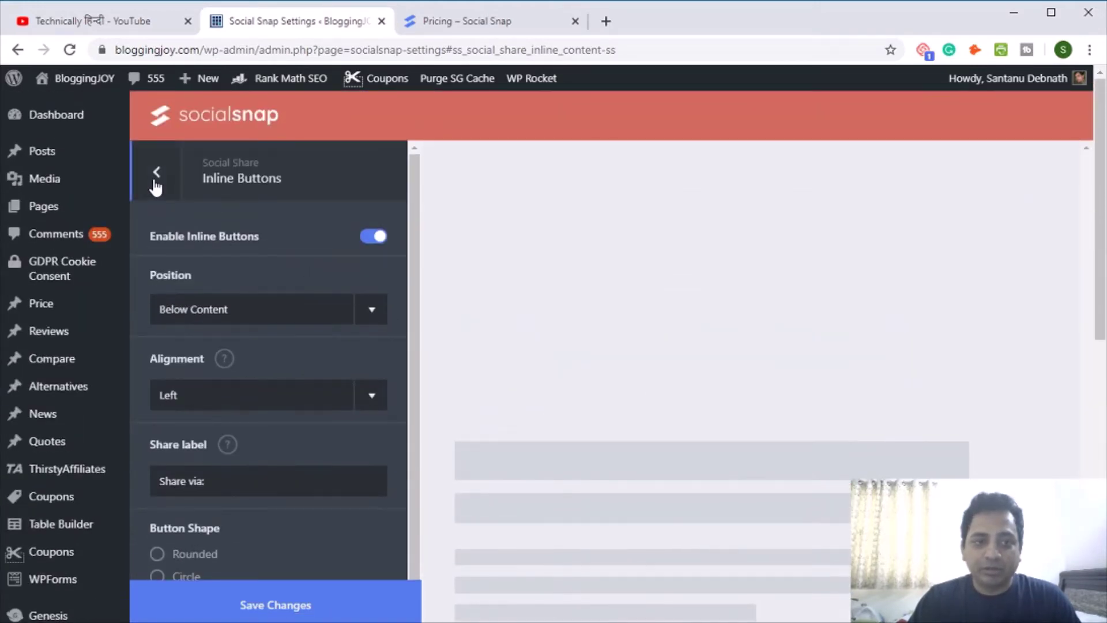
Open the On Media settings under Social Sharing and review the button options and the Pinterest button on the preview image
click(156, 171)
click(225, 341)
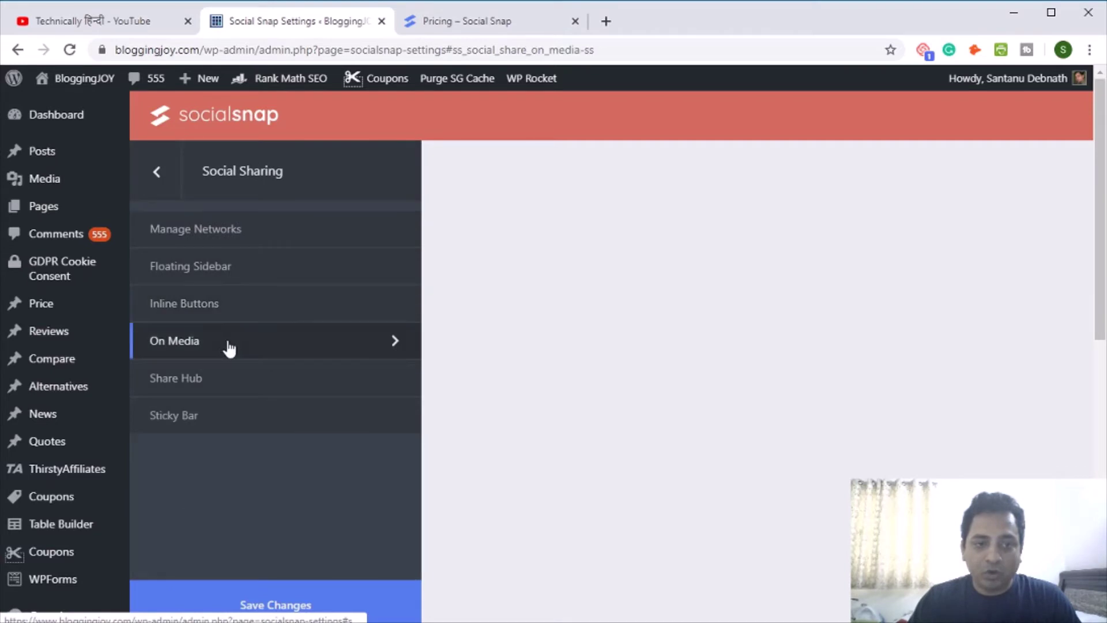
scroll(636, 363, down, 4)
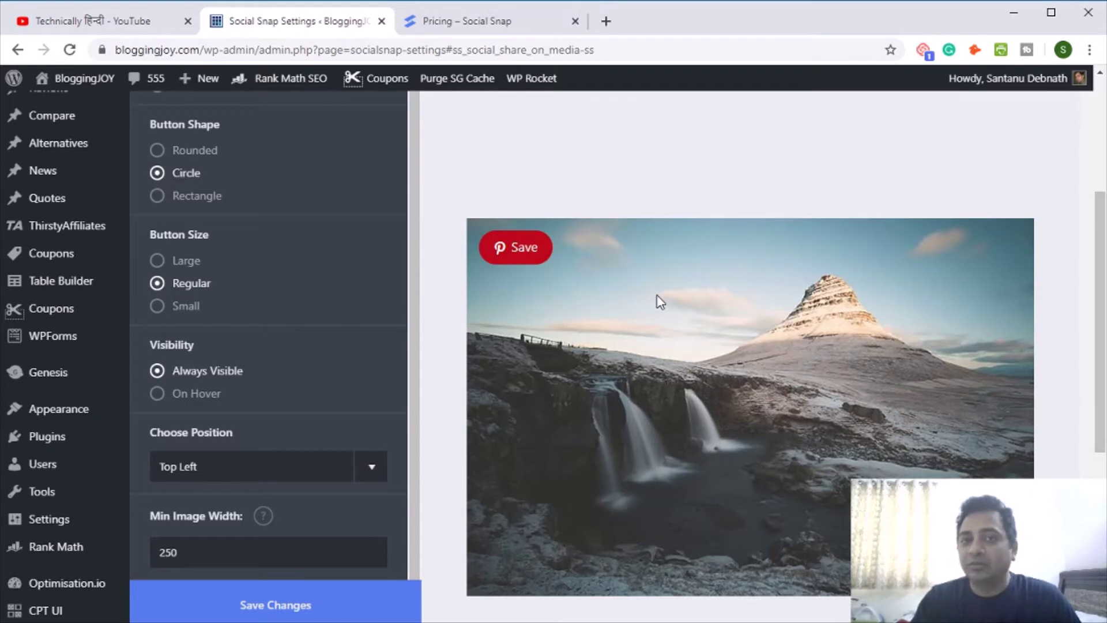
scroll(319, 323, up, 4)
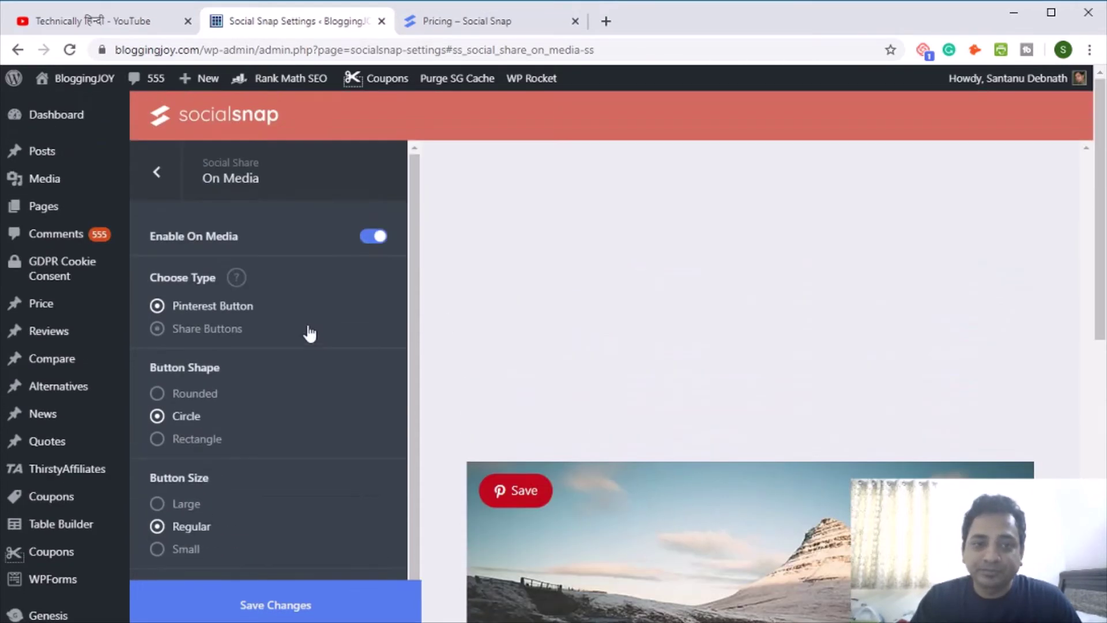
Open the Share Hub settings, enable the hub, and examine its options and the network buttons in the preview
click(154, 175)
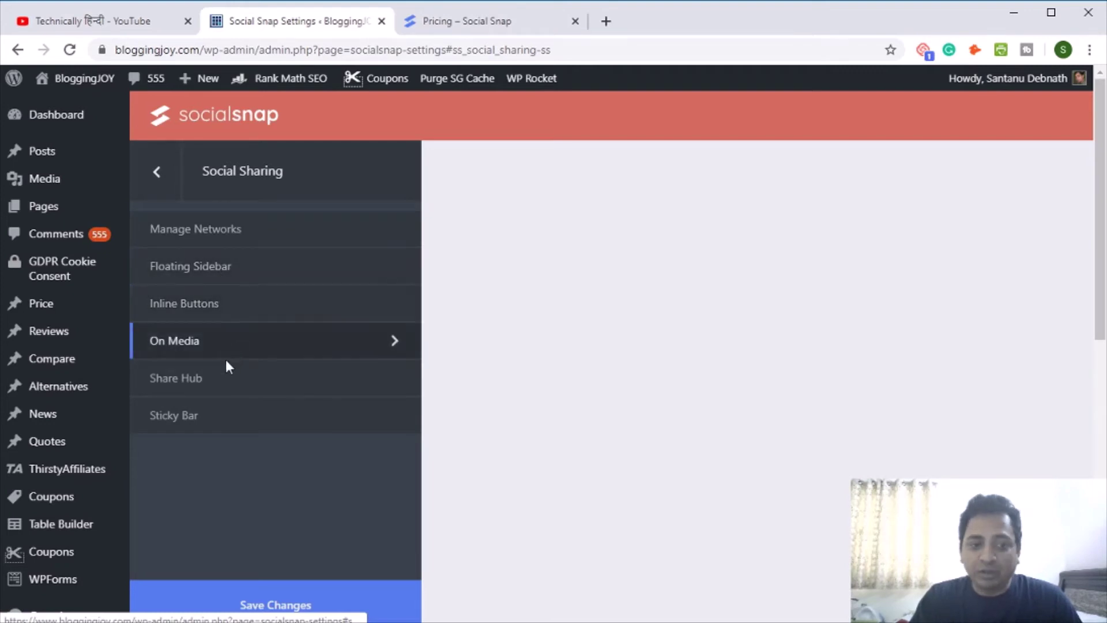
click(214, 395)
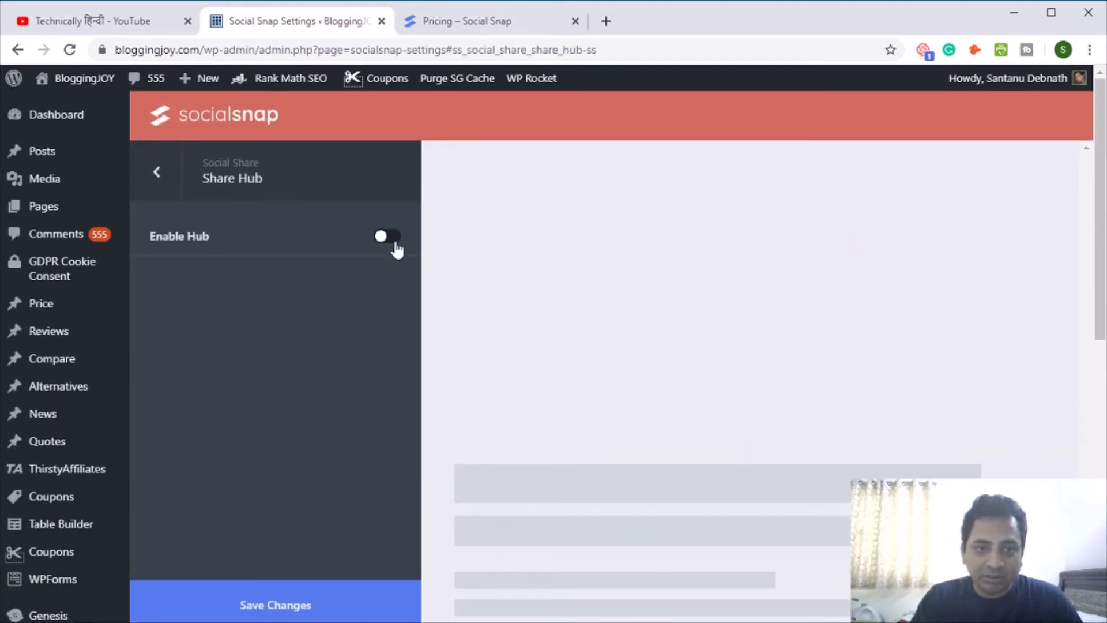
click(392, 239)
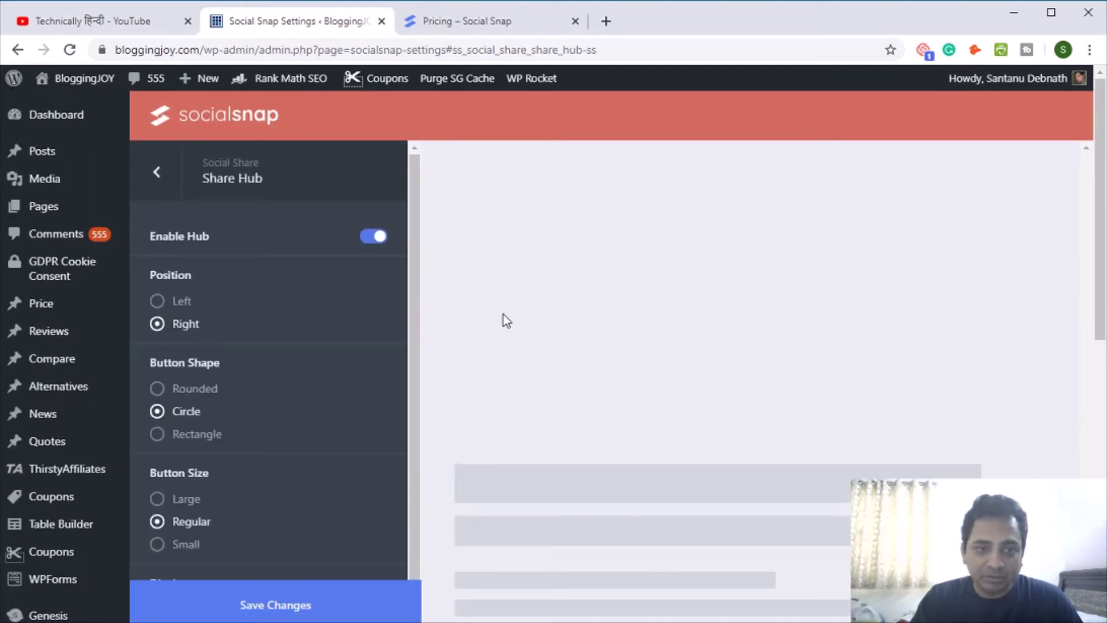
scroll(506, 321, down, 10)
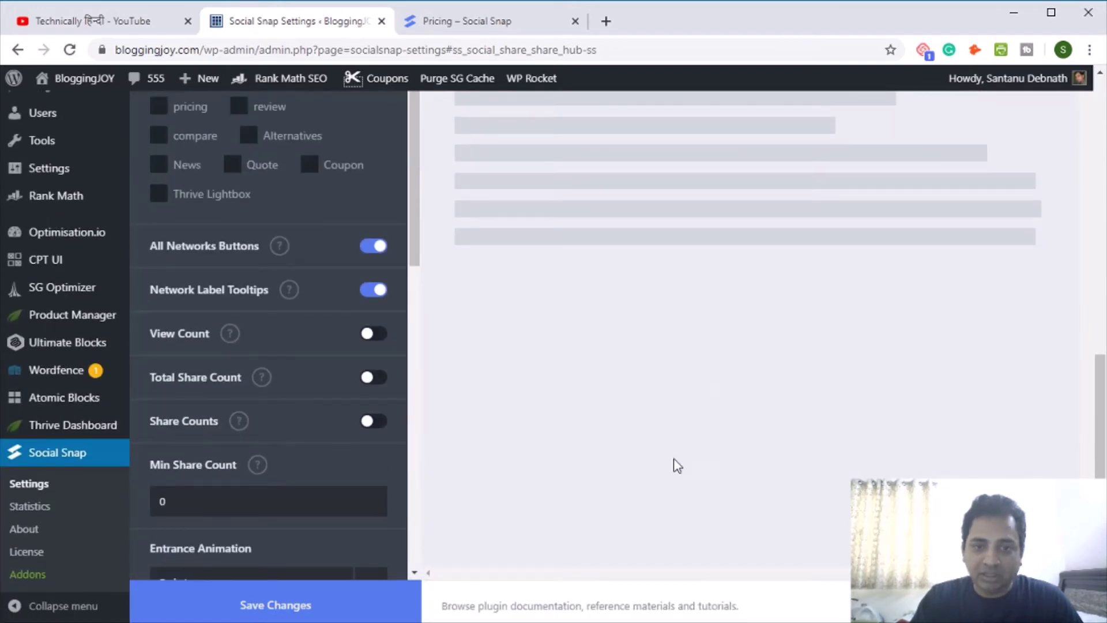
scroll(606, 375, up, 10)
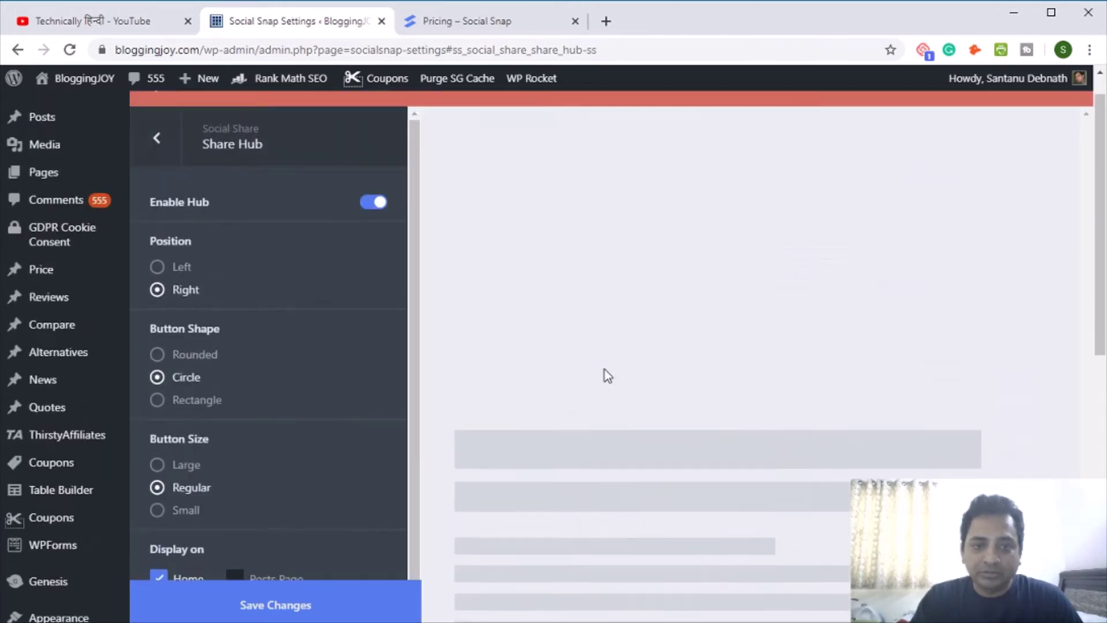
scroll(608, 376, up, 1)
scroll(615, 341, down, 8)
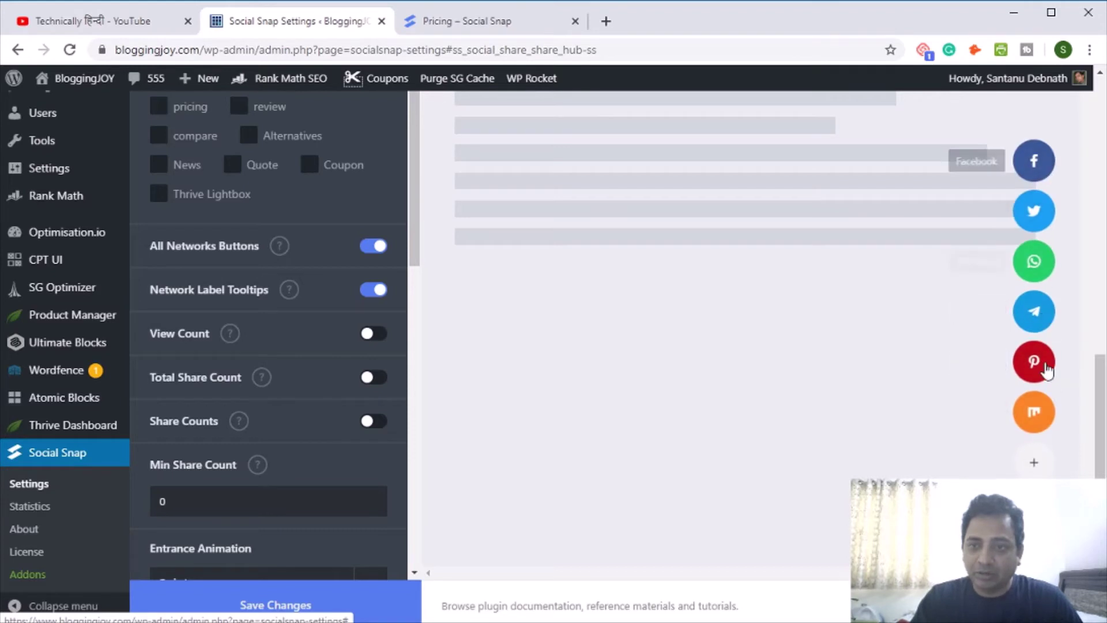
scroll(665, 391, up, 10)
Open the Sticky Bar settings under Social Sharing, enable the sticky bar and look over its options
click(156, 174)
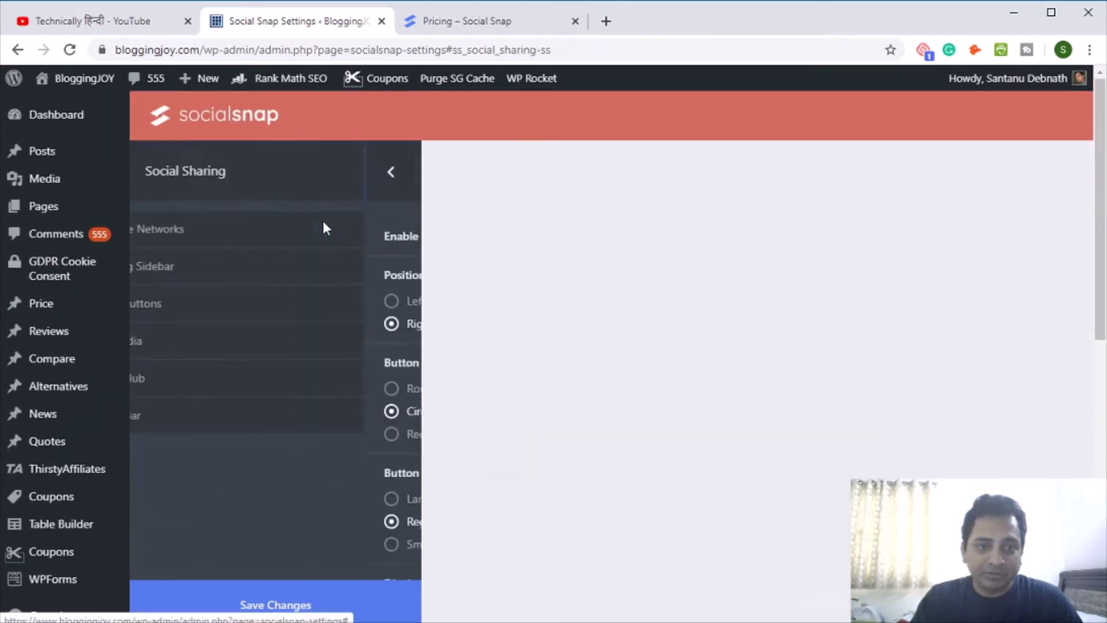
click(213, 415)
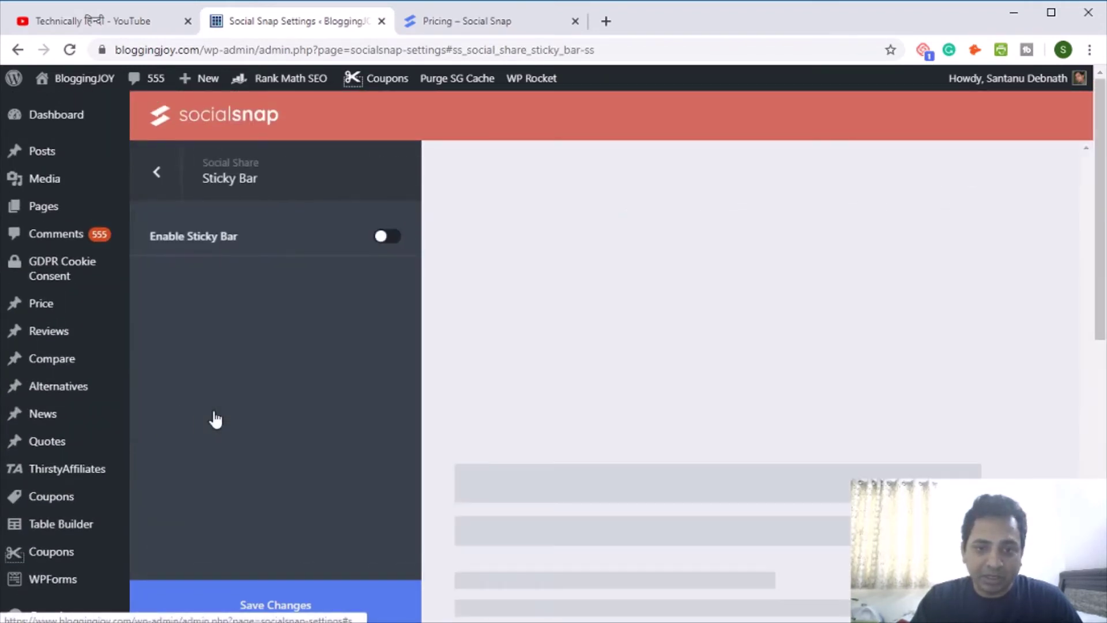
scroll(747, 354, down, 5)
scroll(410, 256, up, 2)
scroll(392, 243, up, 3)
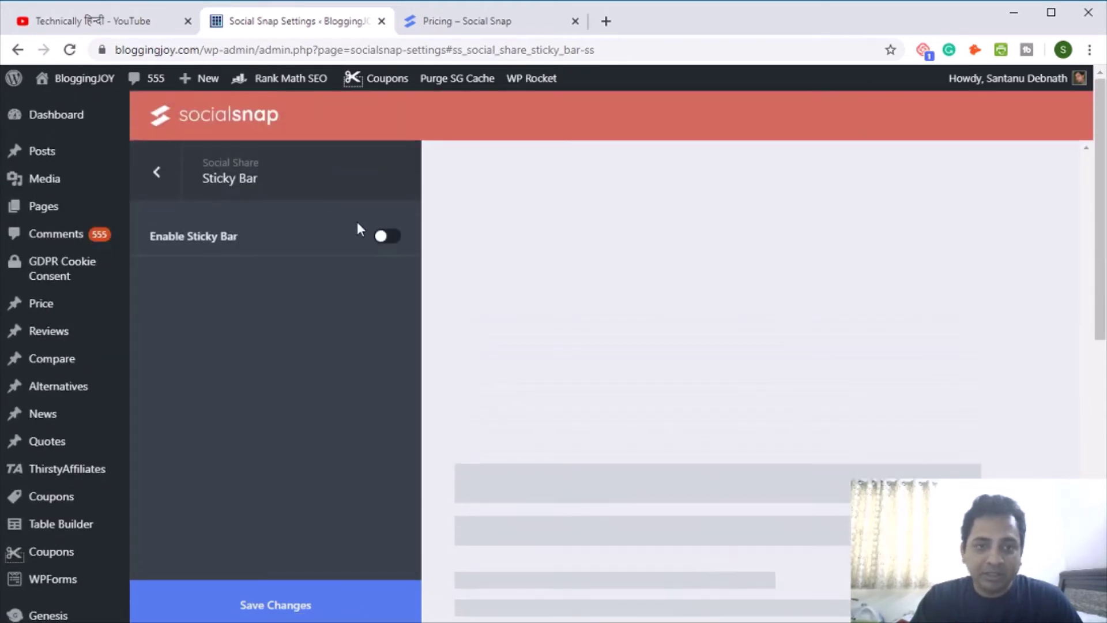
click(385, 245)
scroll(611, 288, down, 5)
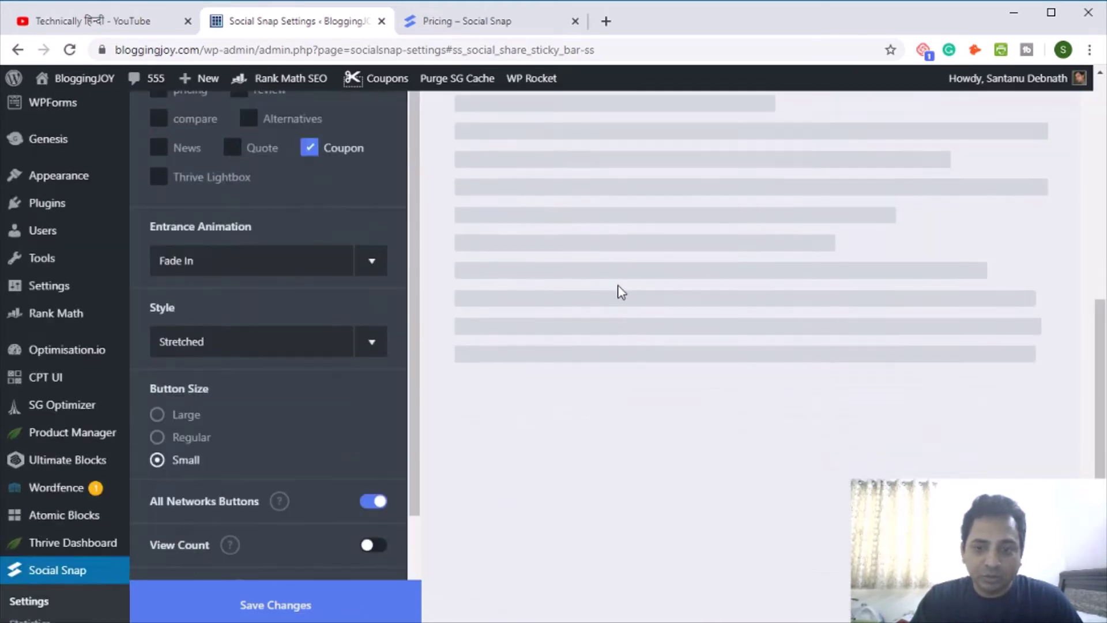
scroll(548, 288, up, 5)
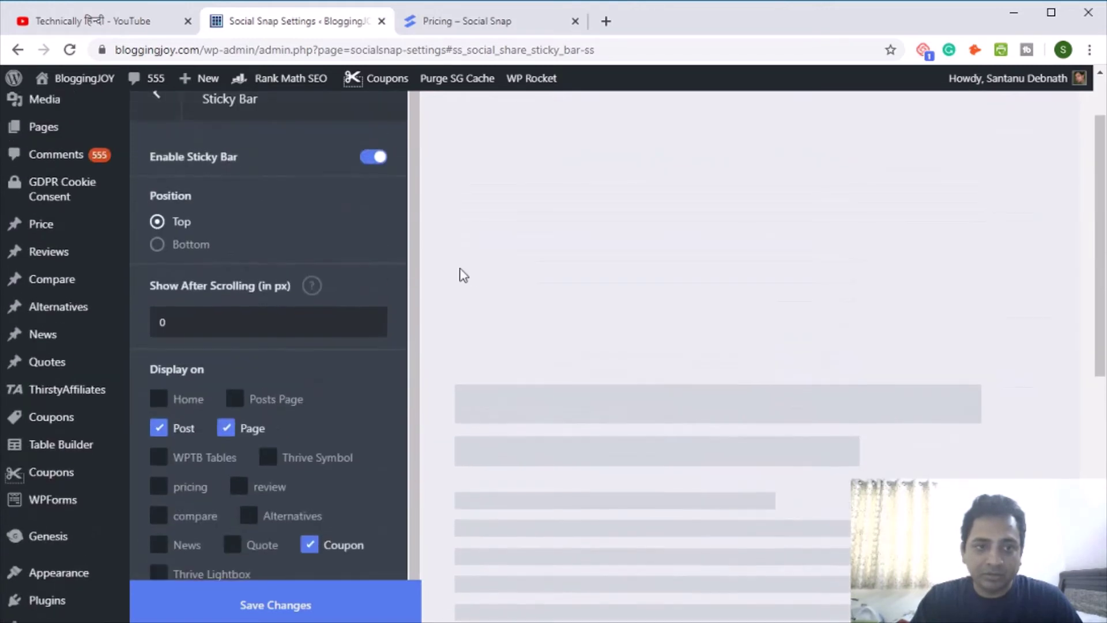
Set the sticky bar's Show After Scrolling to 1 px and review its animation, style, button size and share count options
scroll(300, 328, down, 3)
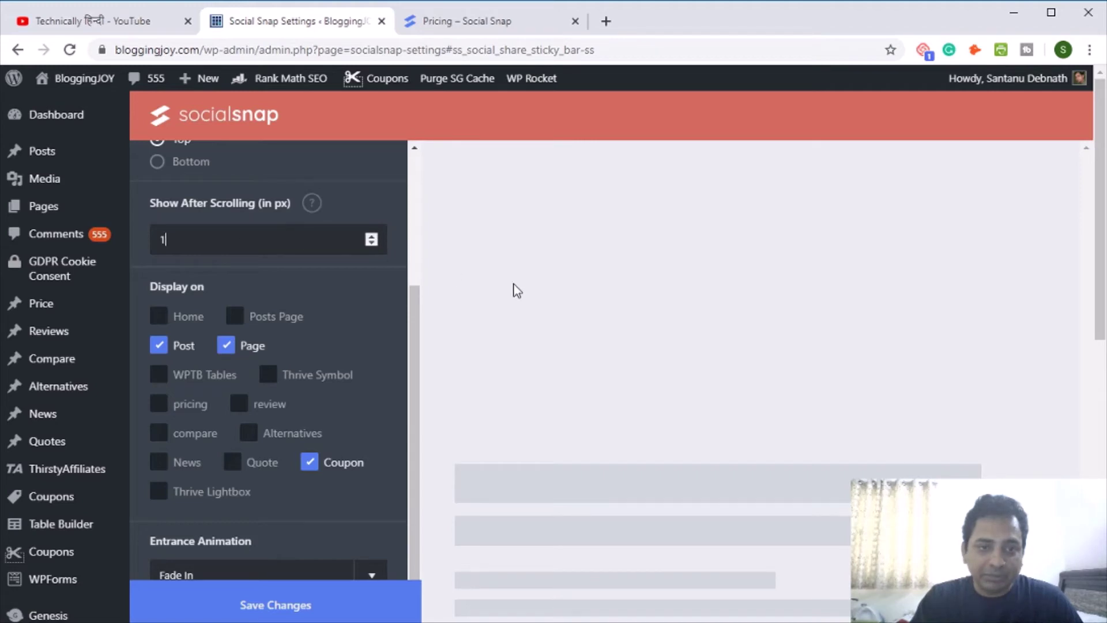
scroll(682, 321, down, 3)
scroll(682, 322, up, 3)
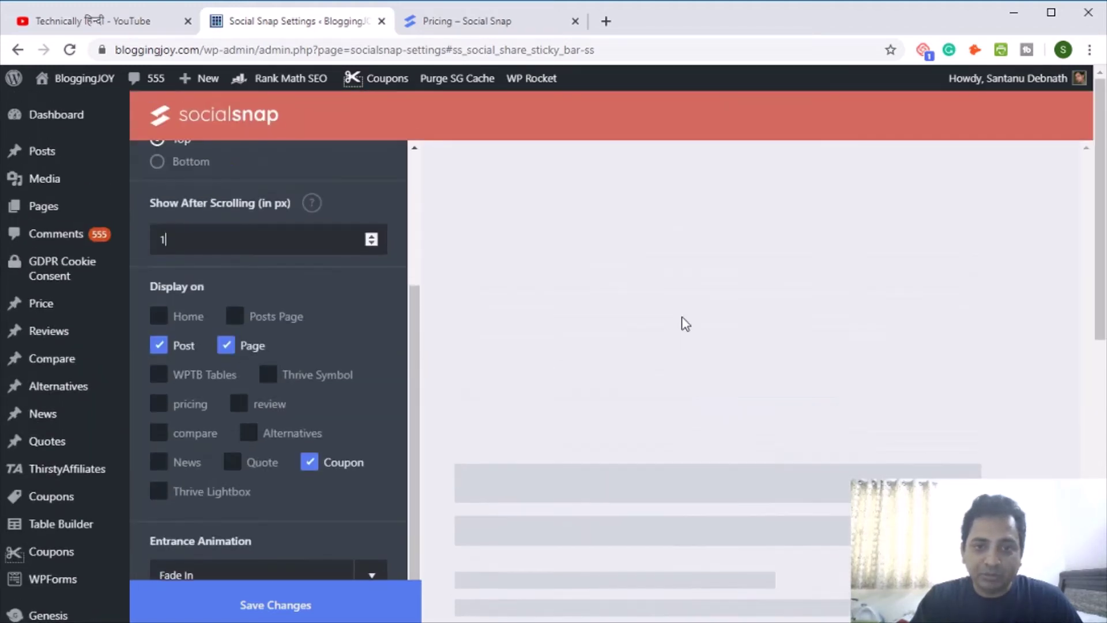
scroll(420, 353, down, 4)
scroll(392, 352, down, 1)
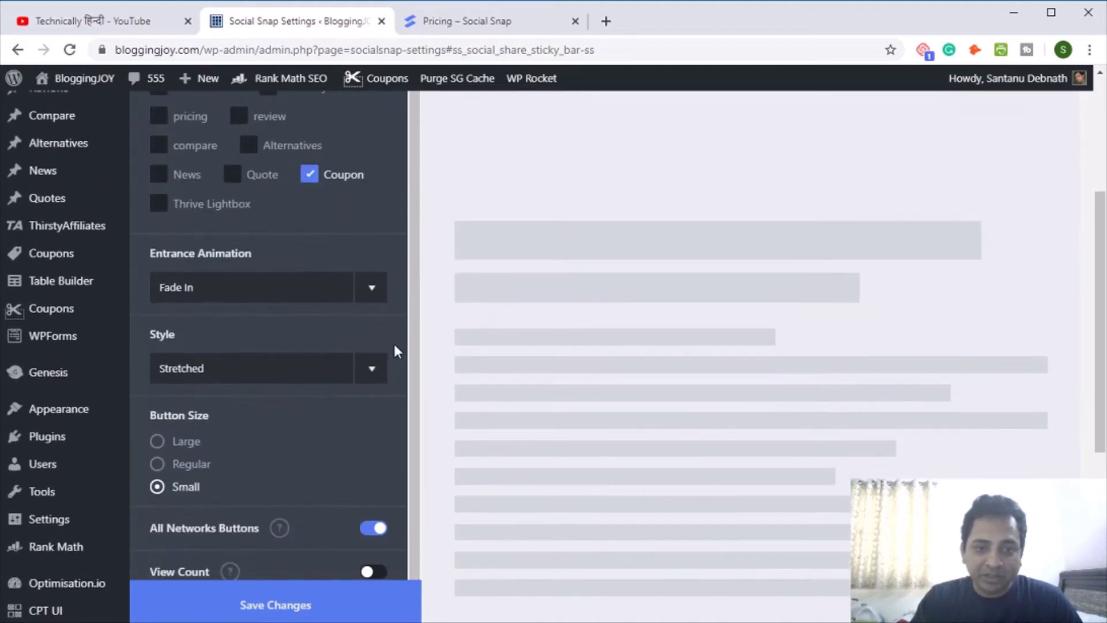
scroll(382, 480, down, 6)
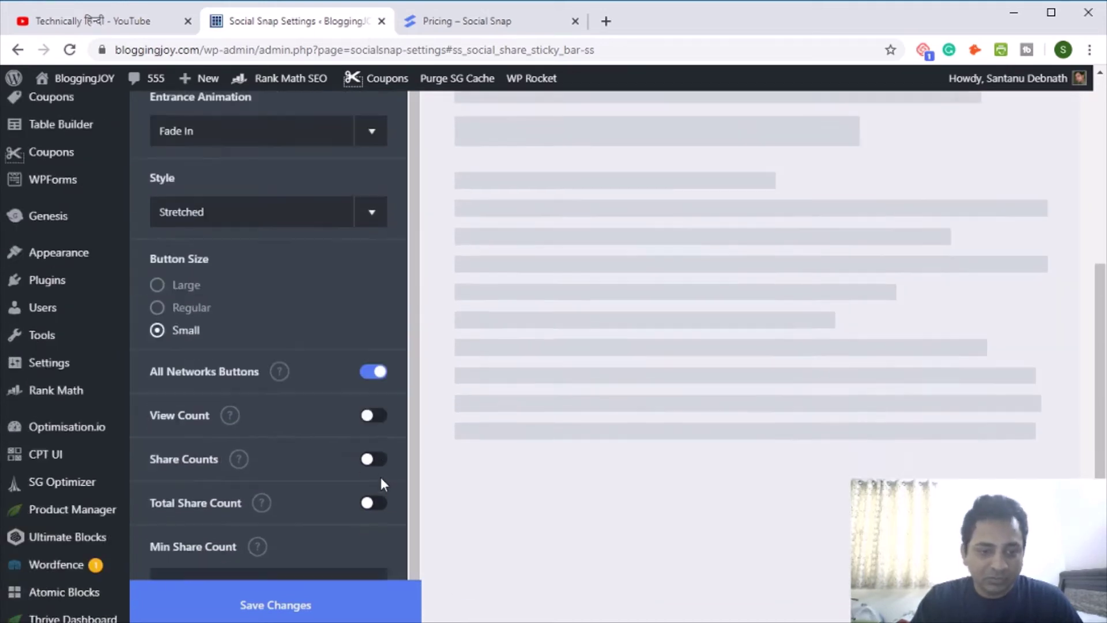
scroll(390, 425, up, 12)
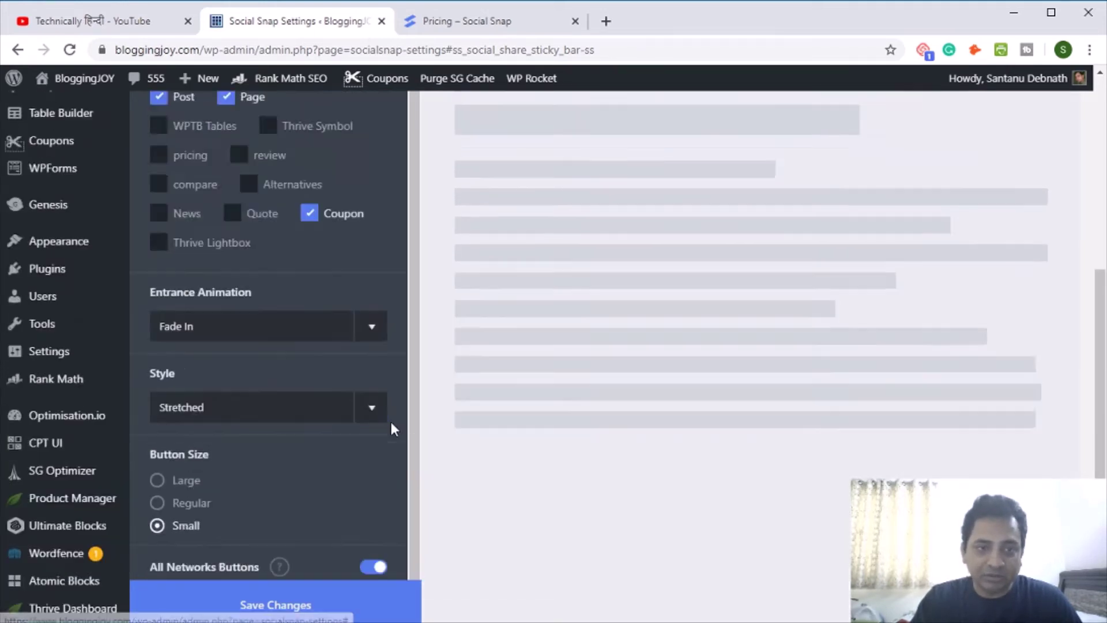
Add Home to the sticky bar's display locations and save the changes
click(159, 371)
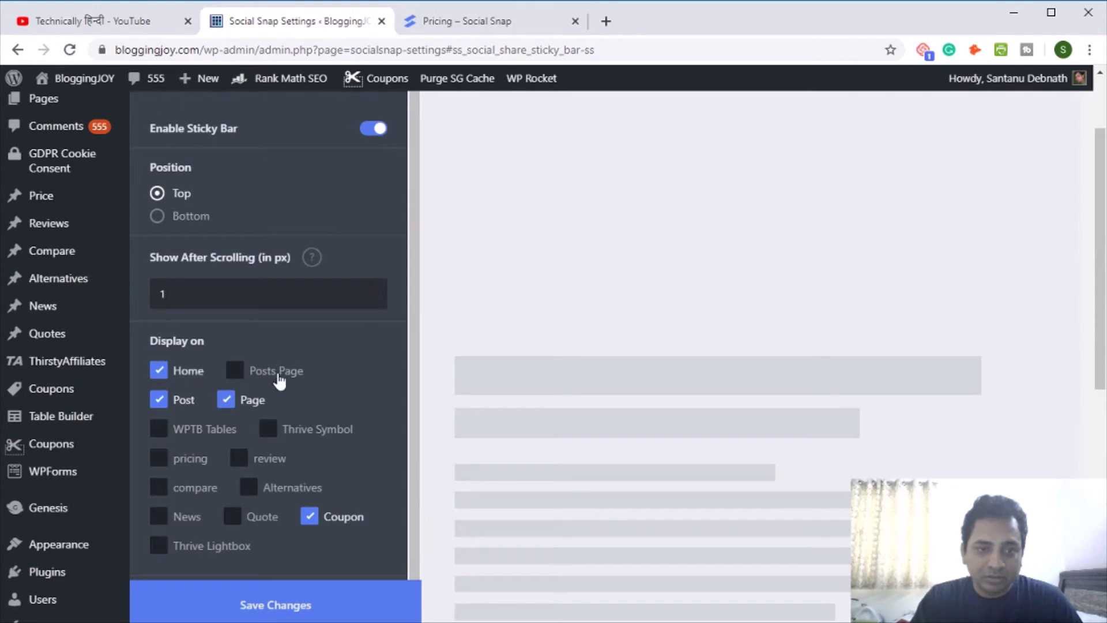
scroll(371, 378, down, 4)
scroll(373, 379, down, 6)
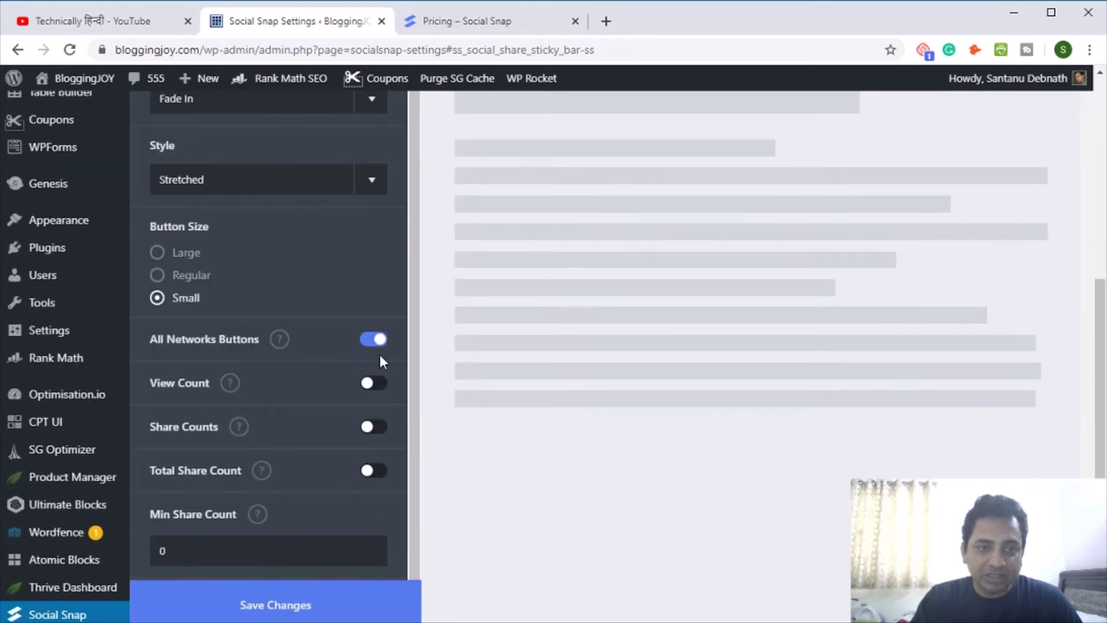
scroll(381, 360, down, 3)
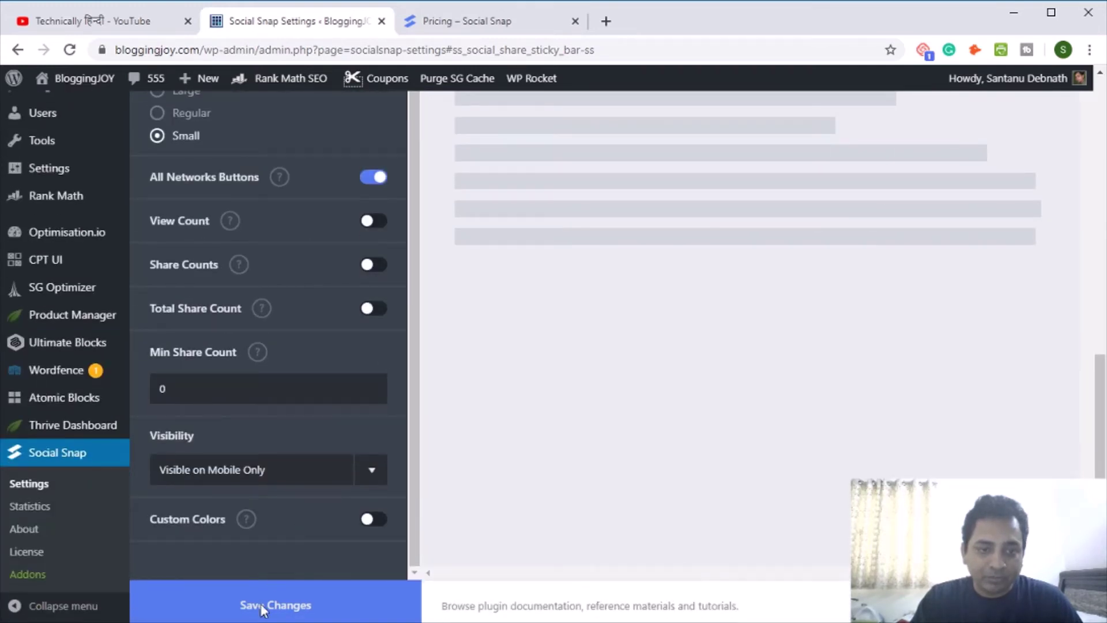
click(262, 609)
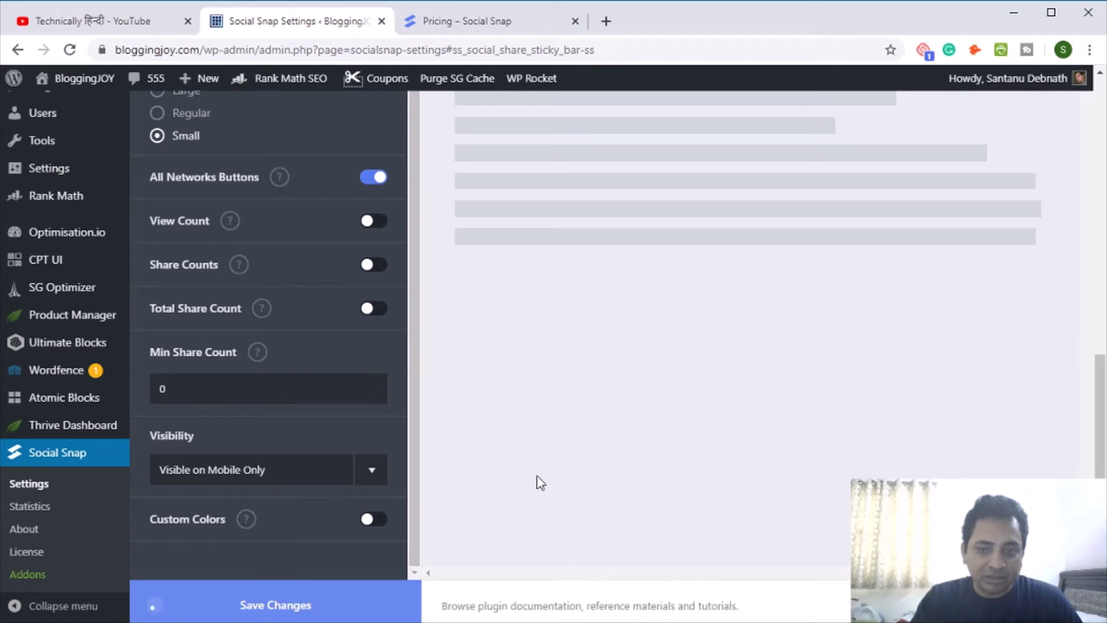
Open the BloggingJOY home page in a new tab and check which sharing buttons appear along the page
right_click(99, 86)
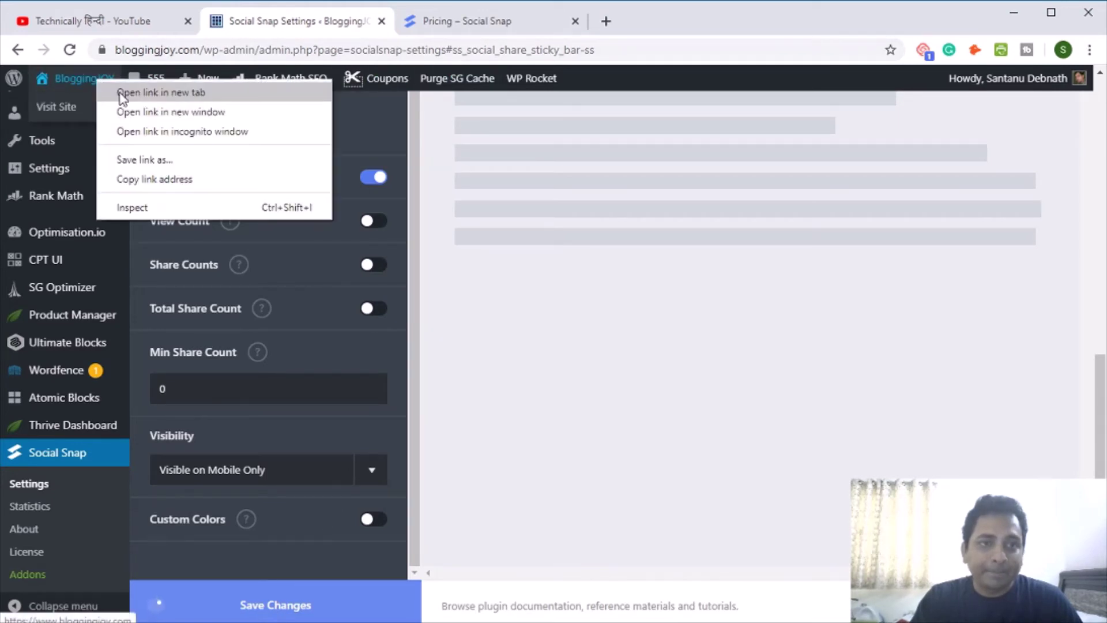
click(153, 92)
click(461, 21)
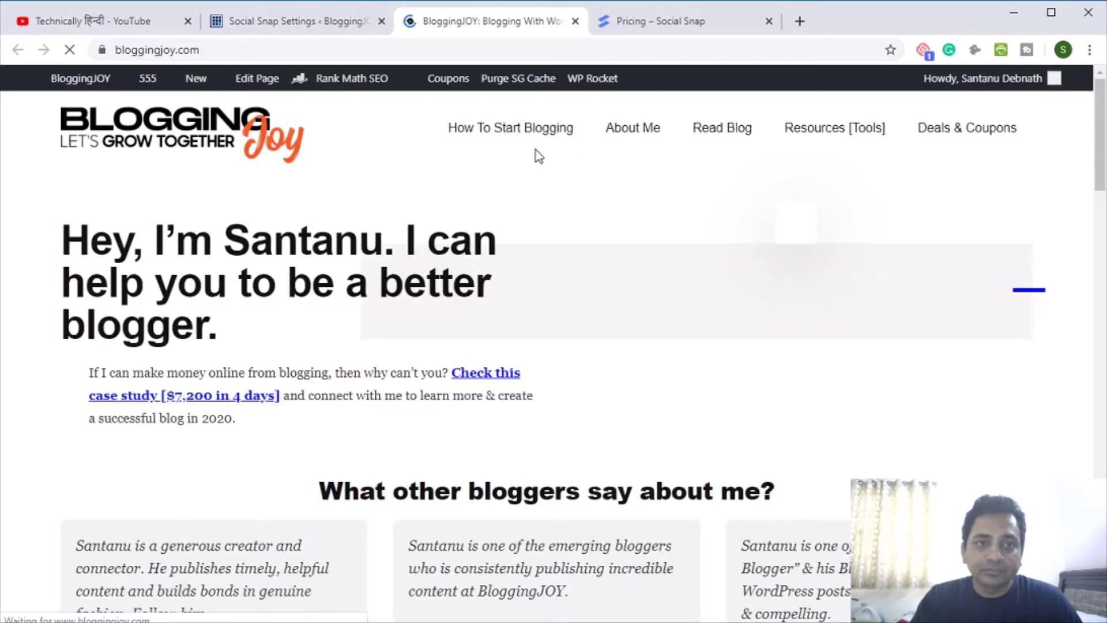
scroll(407, 182, down, 5)
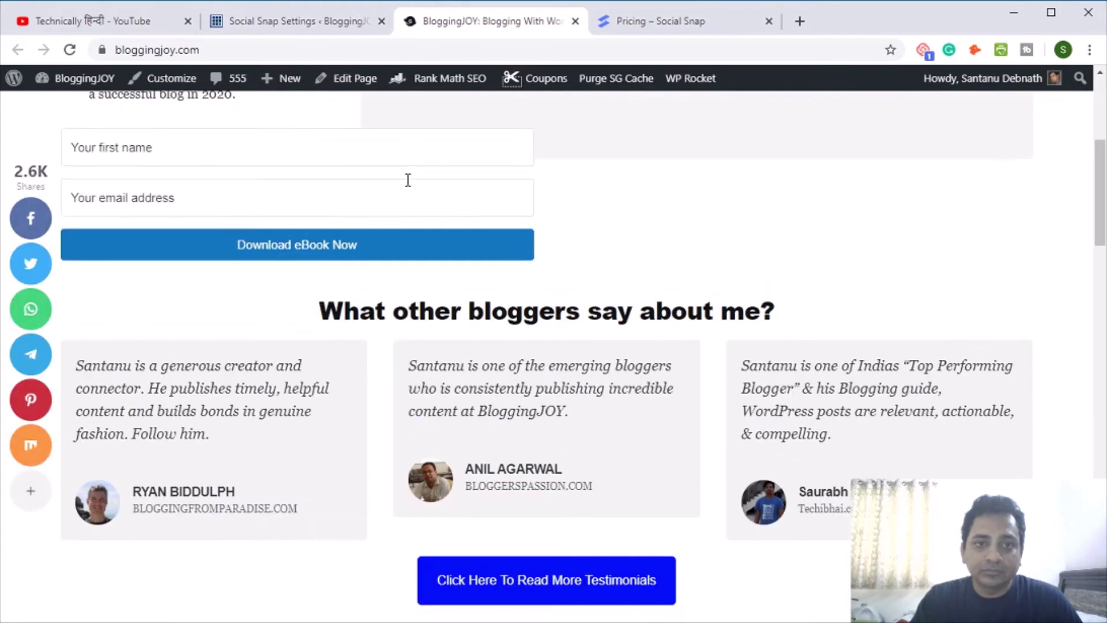
scroll(407, 180, down, 2)
scroll(409, 185, up, 8)
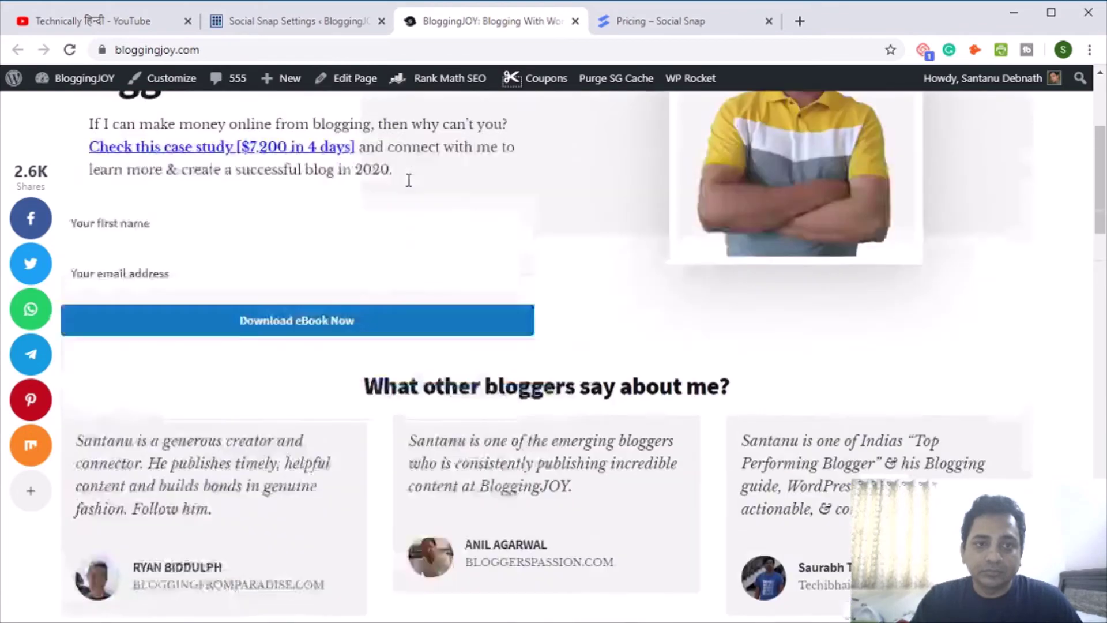
scroll(418, 201, down, 20)
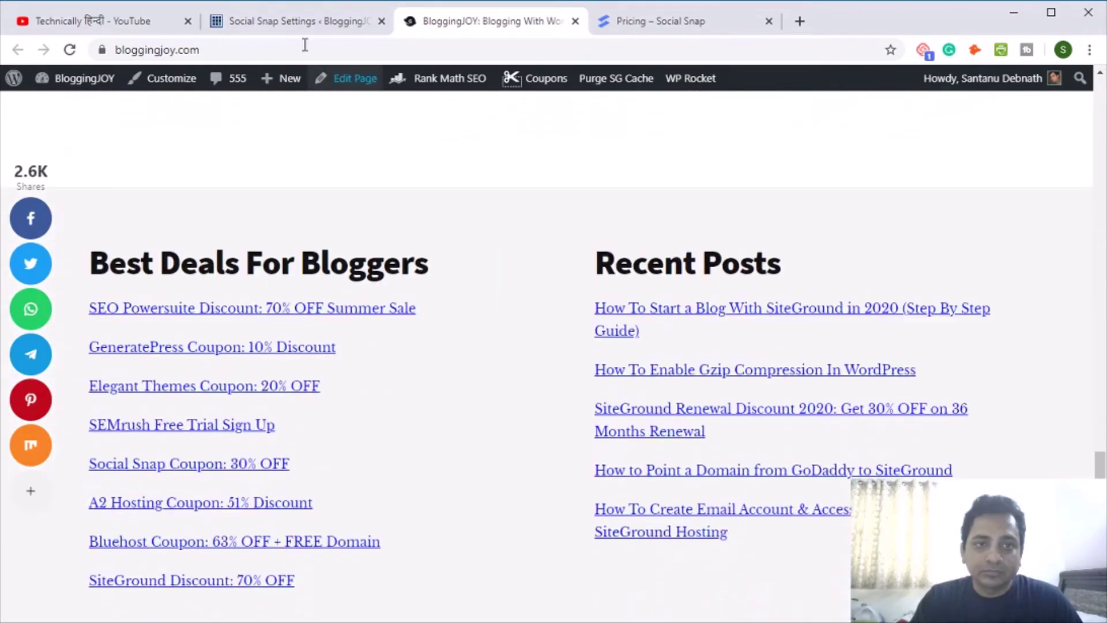
Return to the Sticky Bar settings, set Visibility to Visible on Desktop Only and save the changes
click(288, 21)
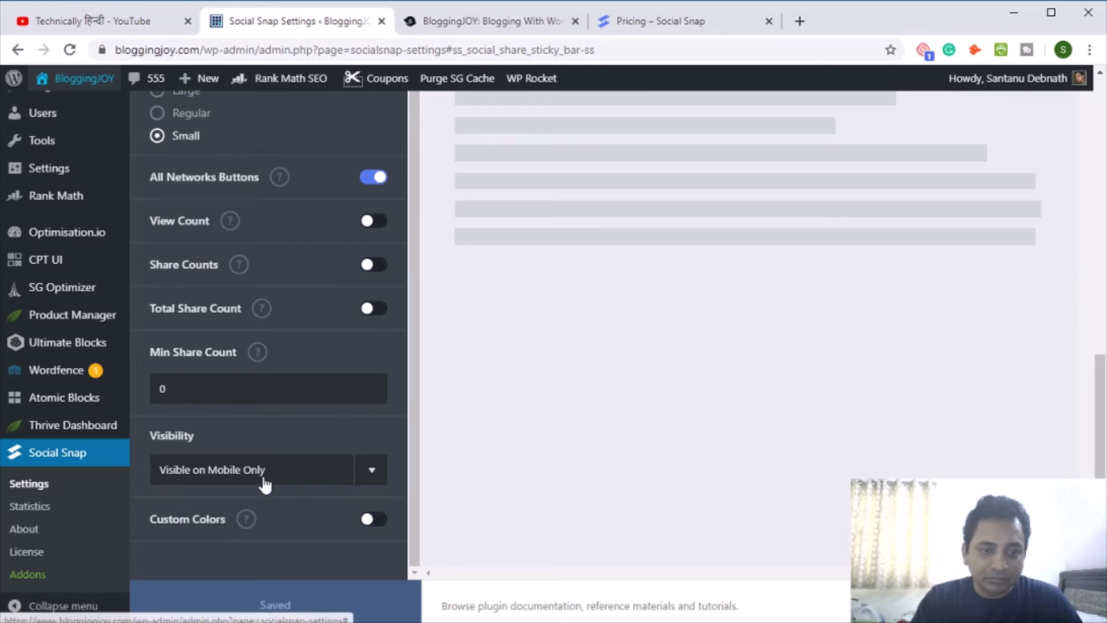
click(374, 480)
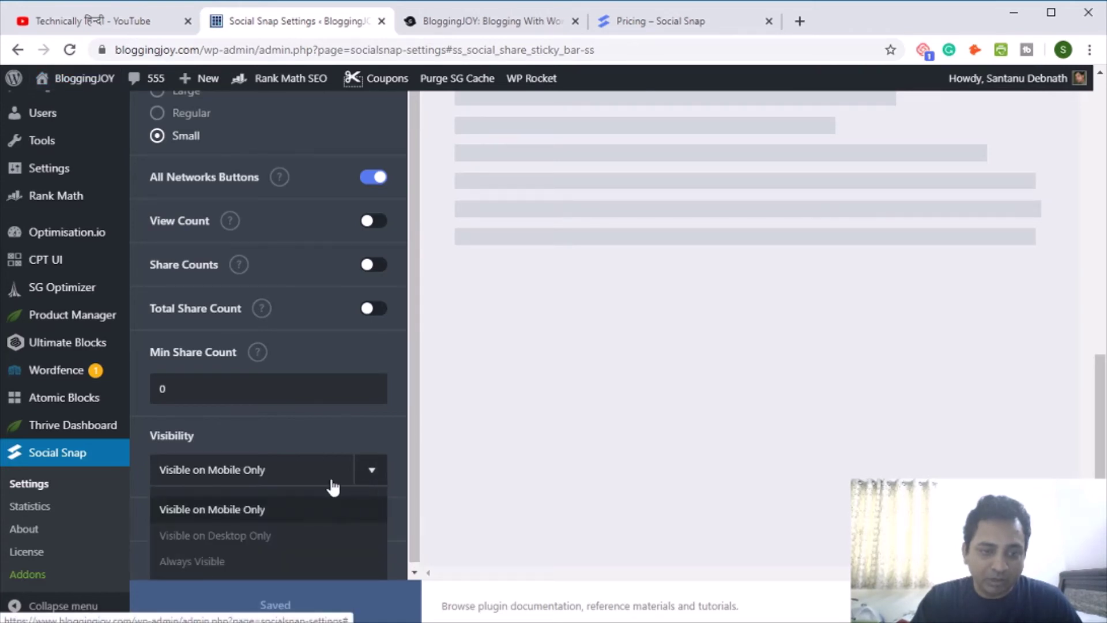
click(255, 534)
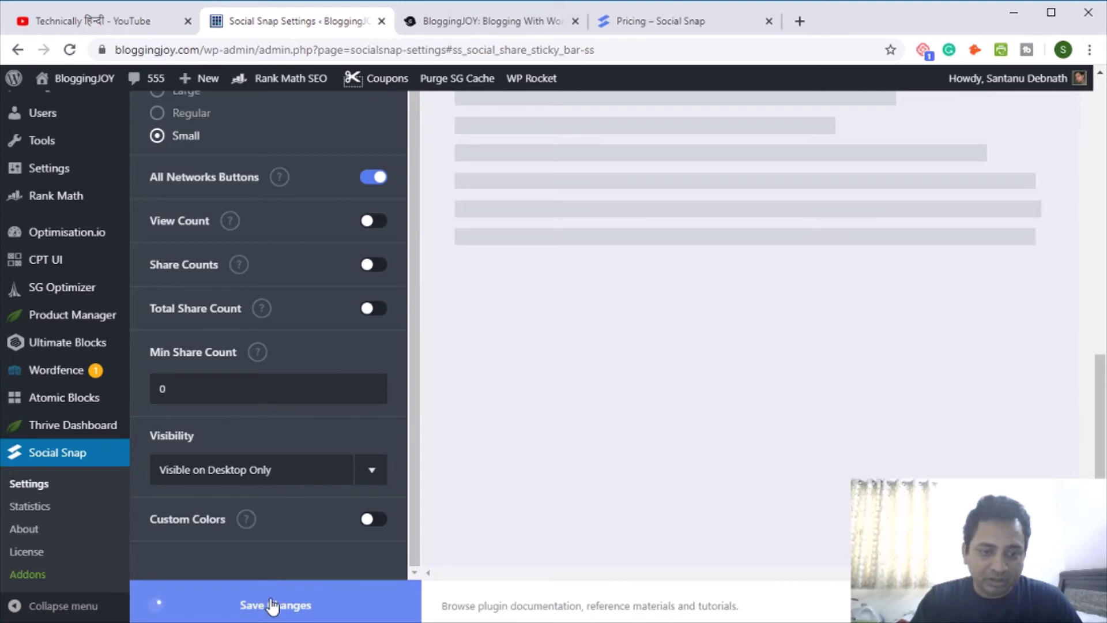
scroll(346, 384, up, 10)
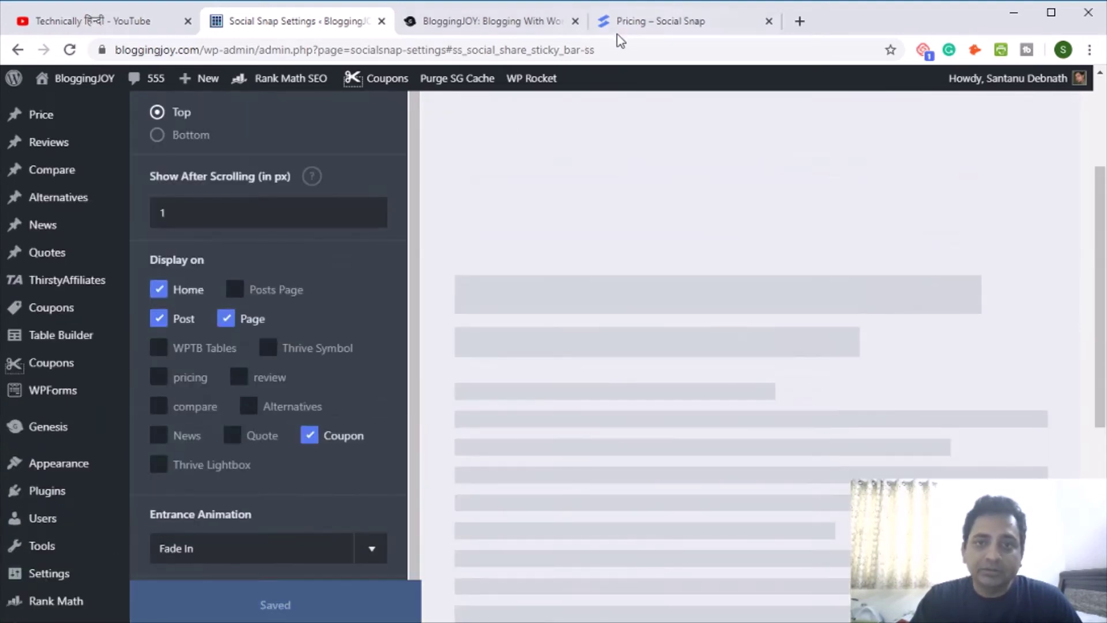
Reload the BloggingJOY home page and check the sticky bar and floating sidebar buttons along its length
click(496, 22)
click(70, 50)
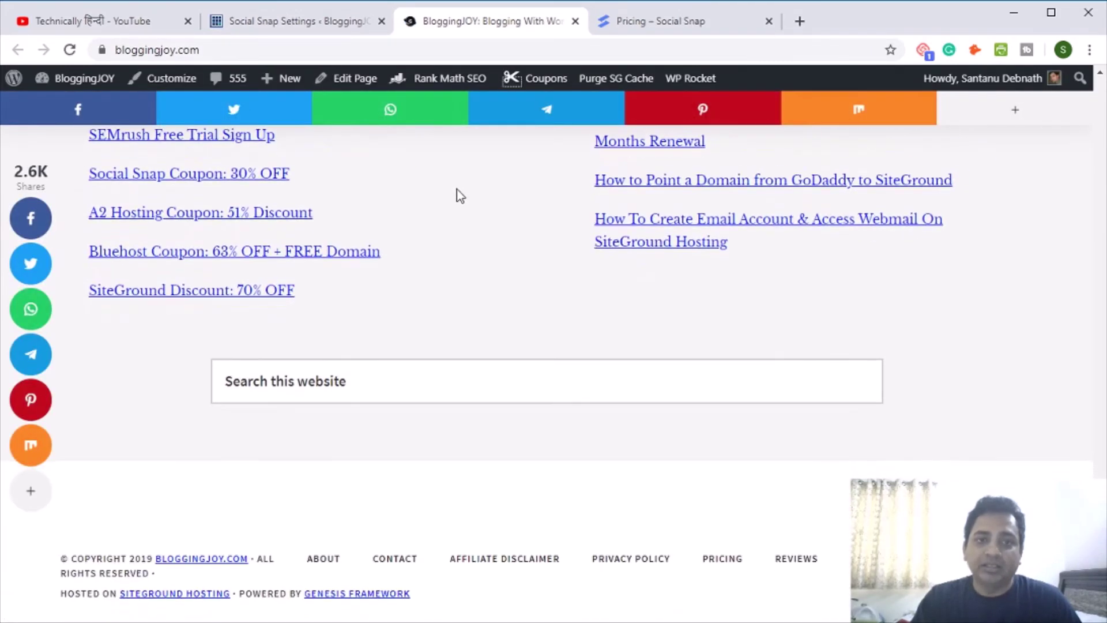
scroll(432, 193, up, 4)
scroll(514, 247, up, 12)
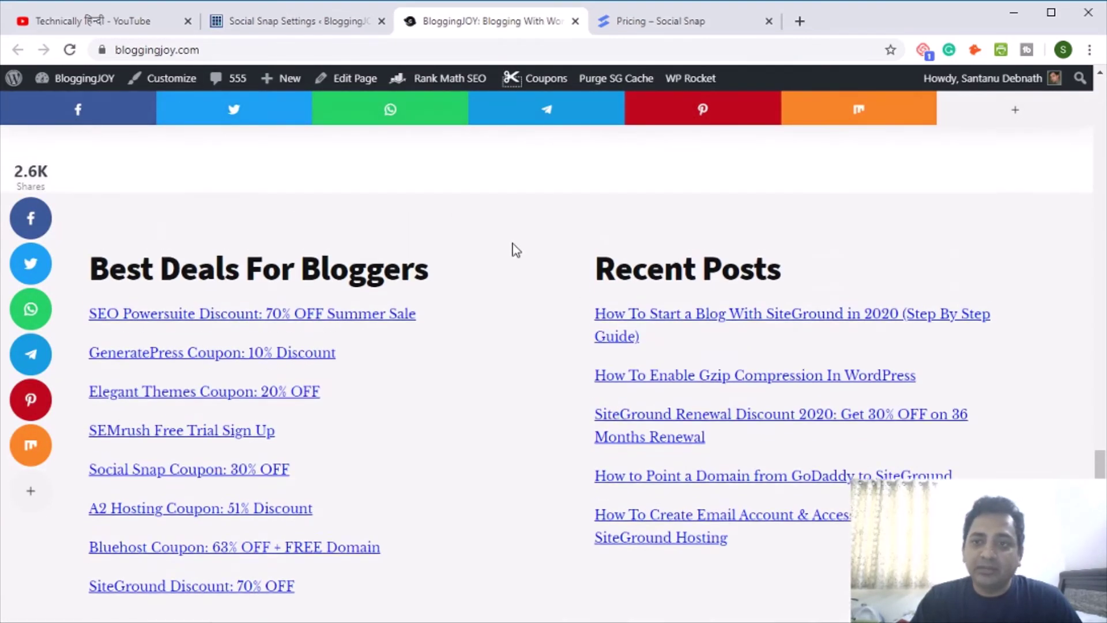
scroll(358, 199, down, 10)
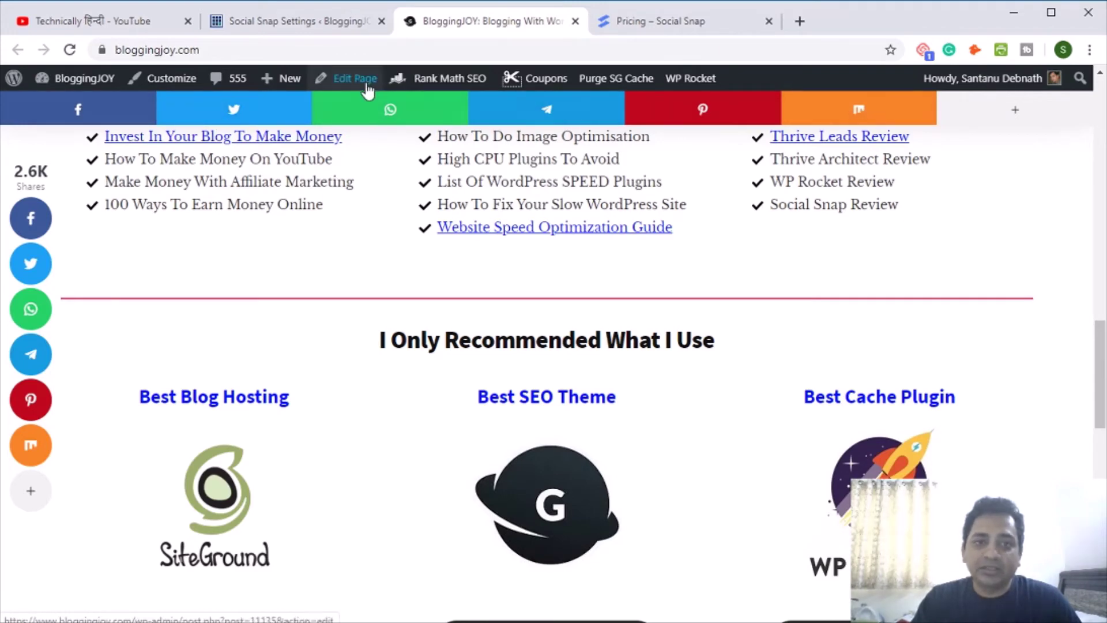
Disable the sticky bar in the Social Snap settings, save the changes and recheck the BloggingJOY home page
click(252, 27)
scroll(297, 513, up, 3)
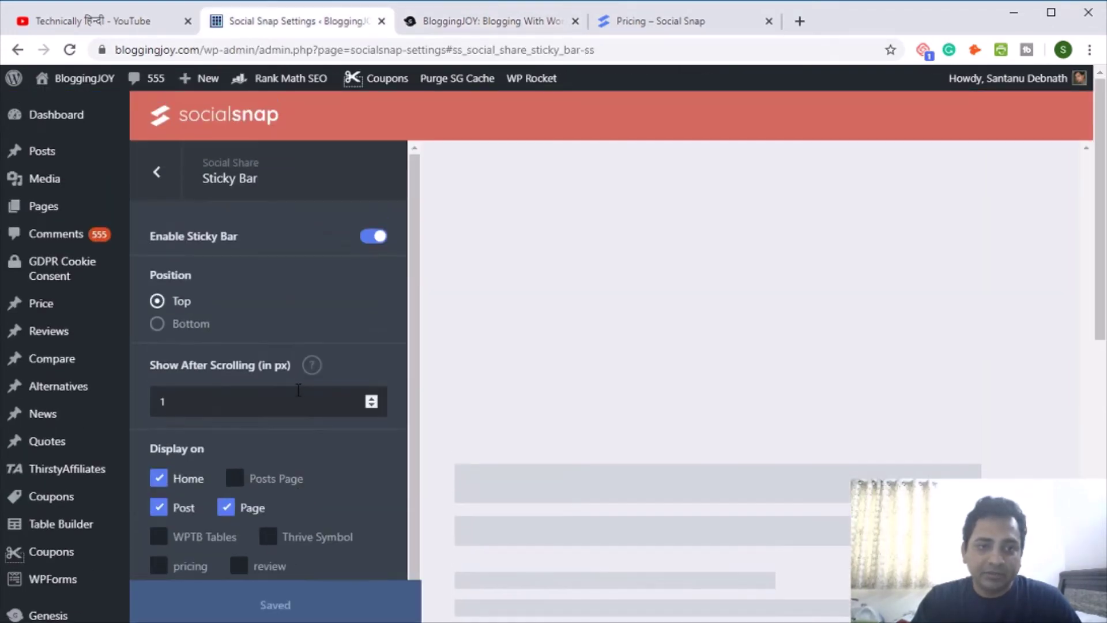
click(369, 237)
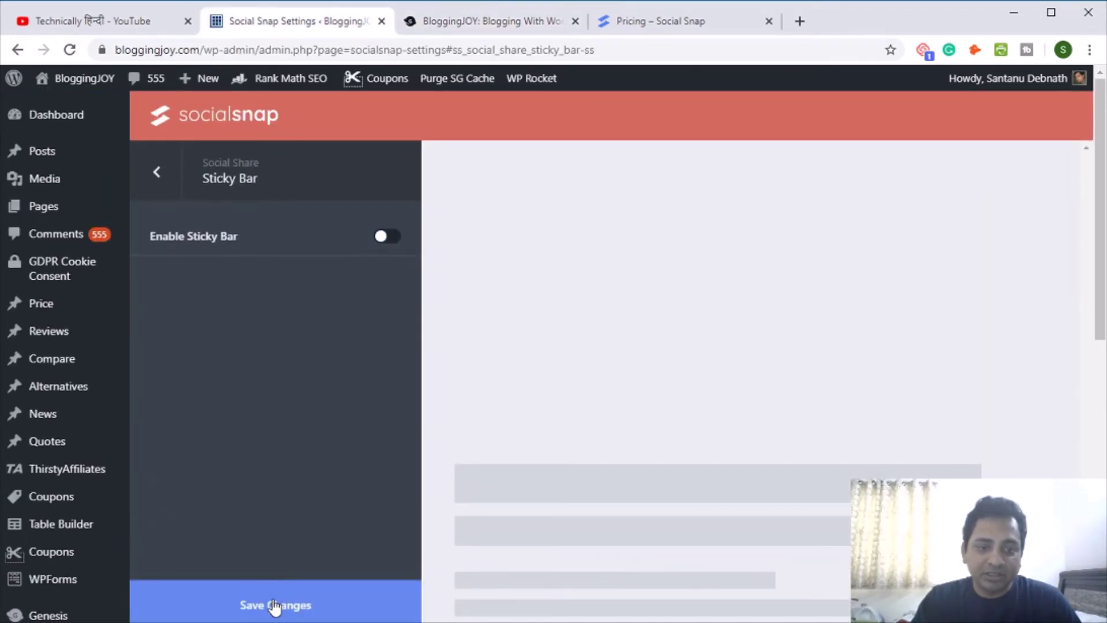
click(435, 23)
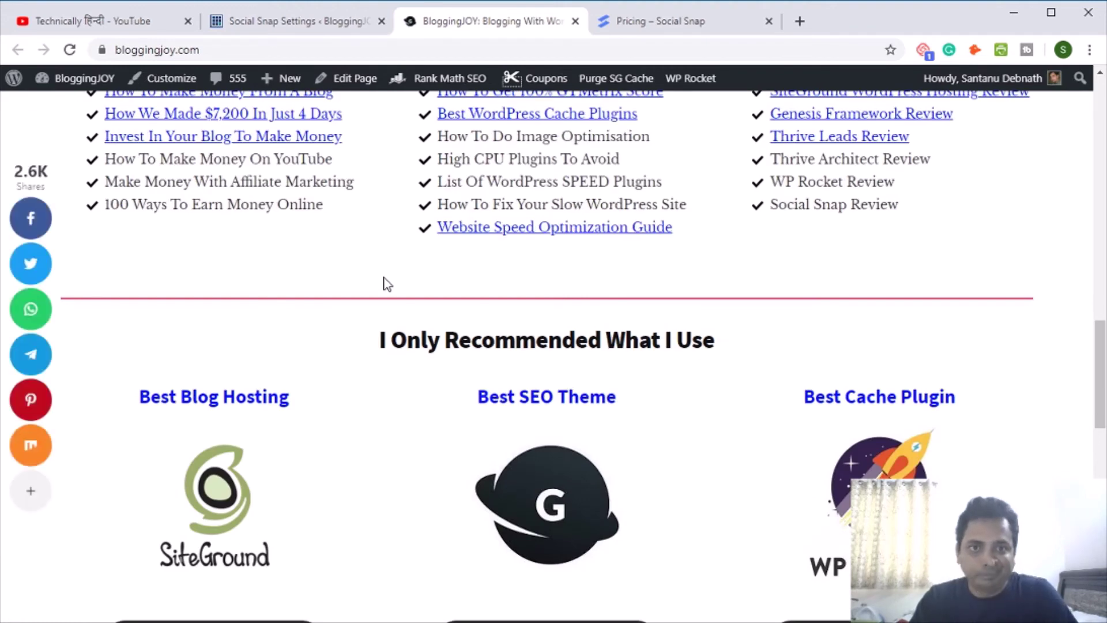
scroll(412, 354, up, 10)
Return to the main Social Snap settings and look at the sections under Social Followers
click(346, 21)
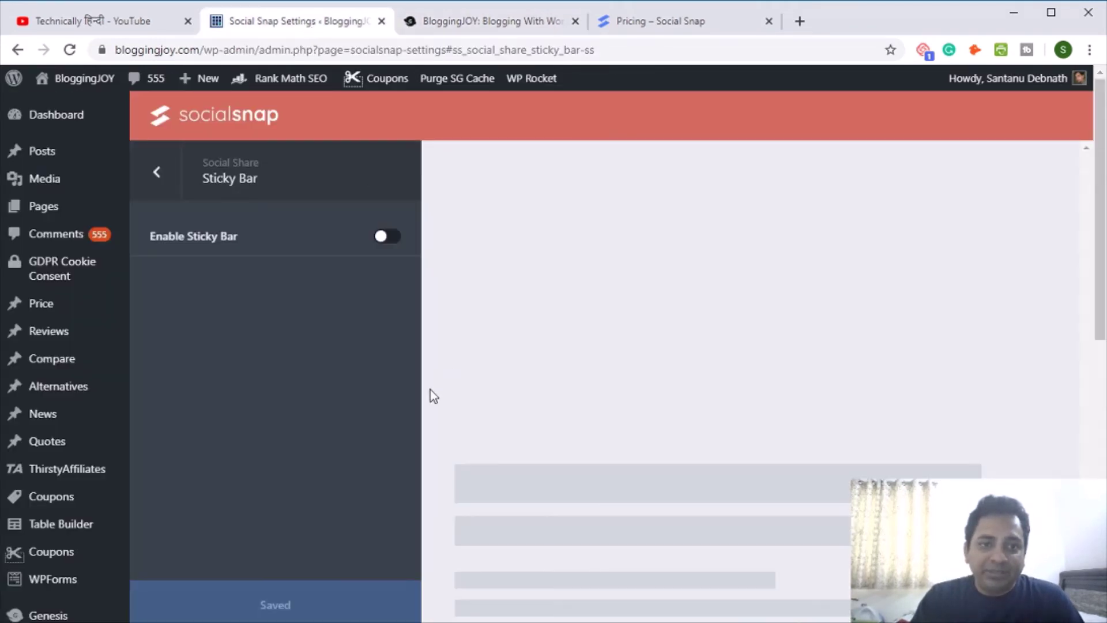
click(157, 172)
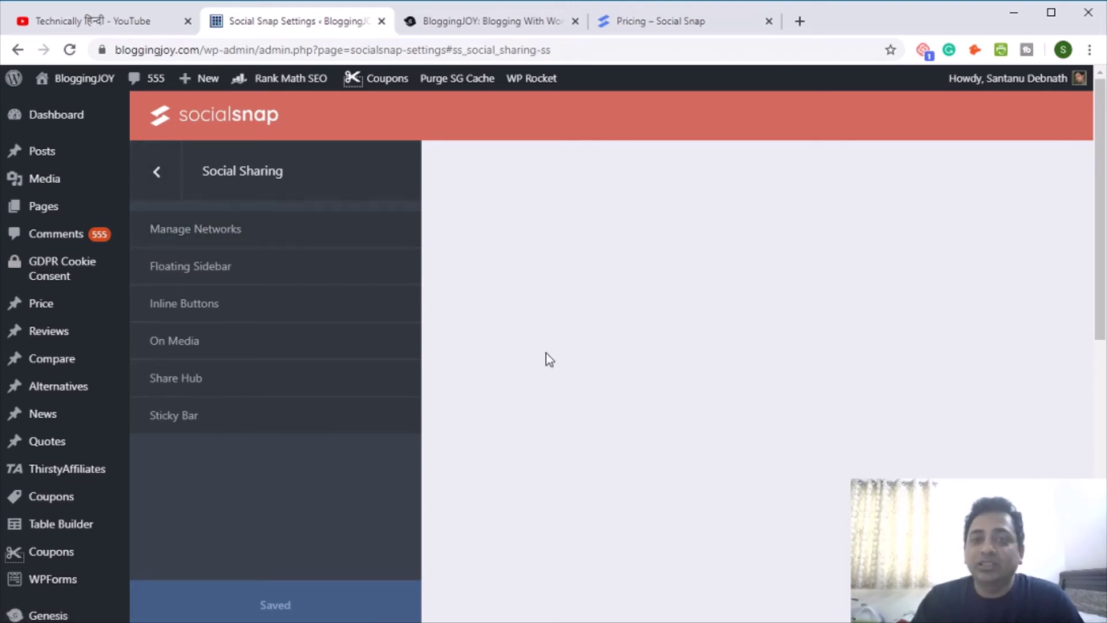
click(167, 176)
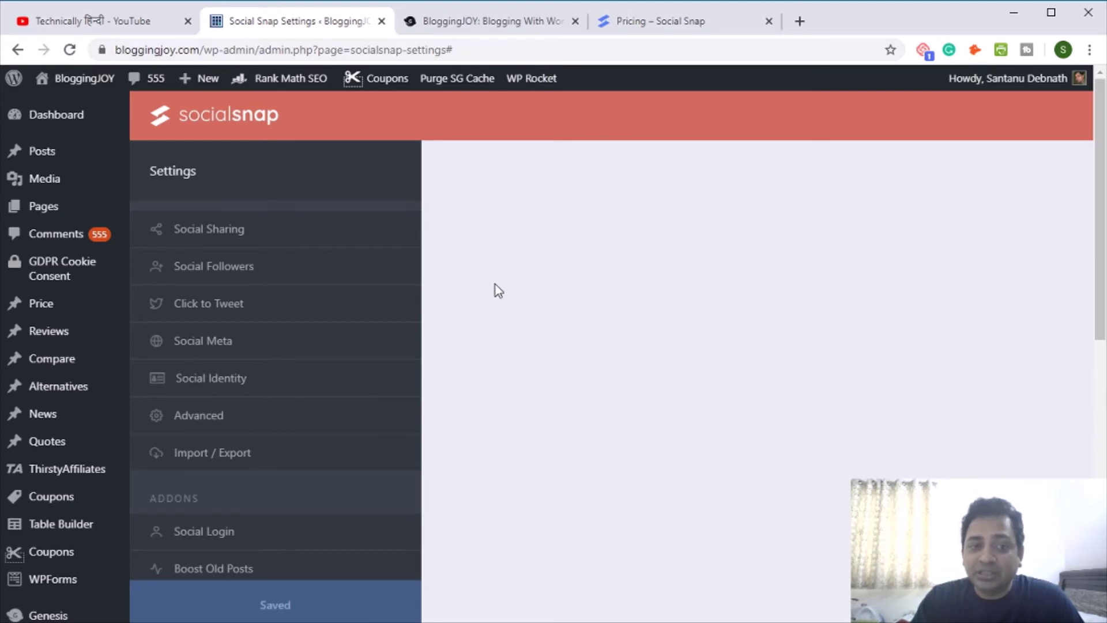
click(198, 278)
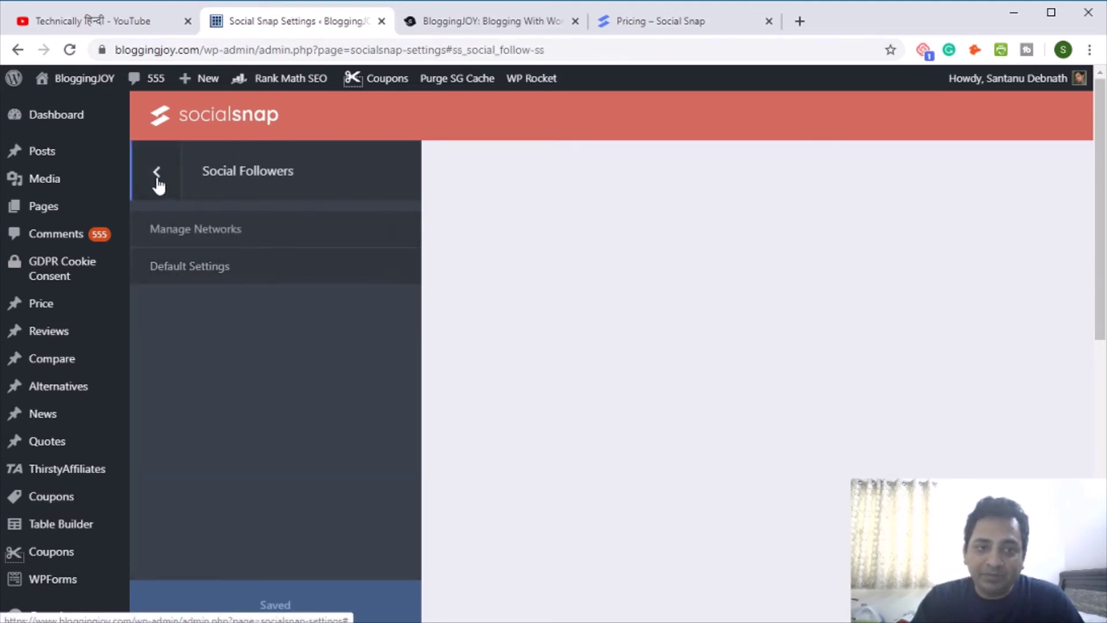
click(157, 172)
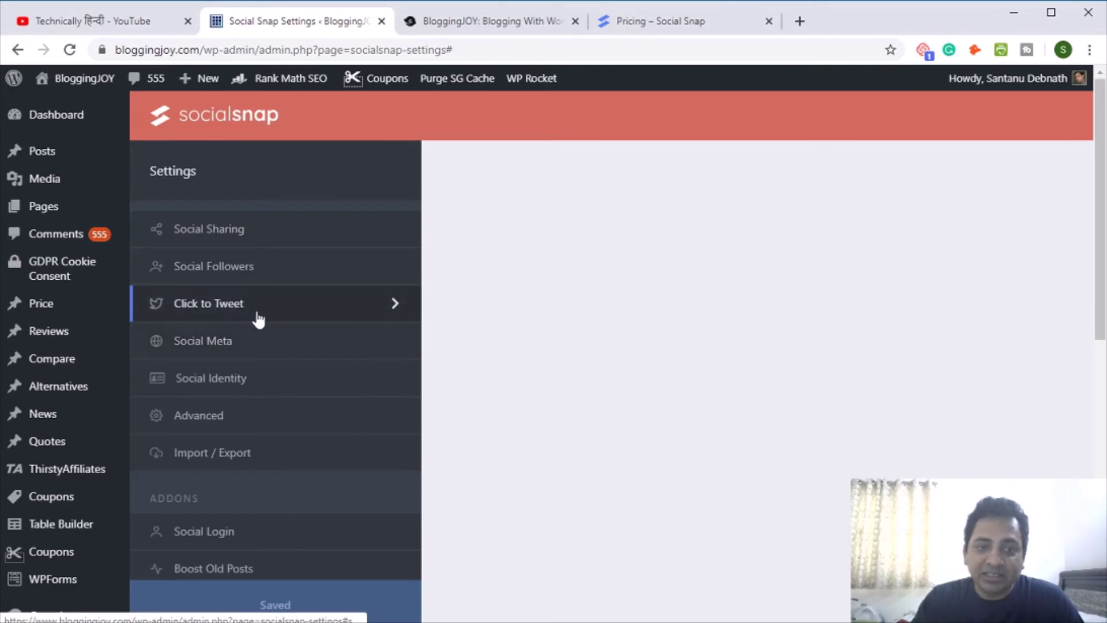
Switch to the BloggingJOY home page and create a new post from there
click(470, 23)
scroll(648, 363, down, 5)
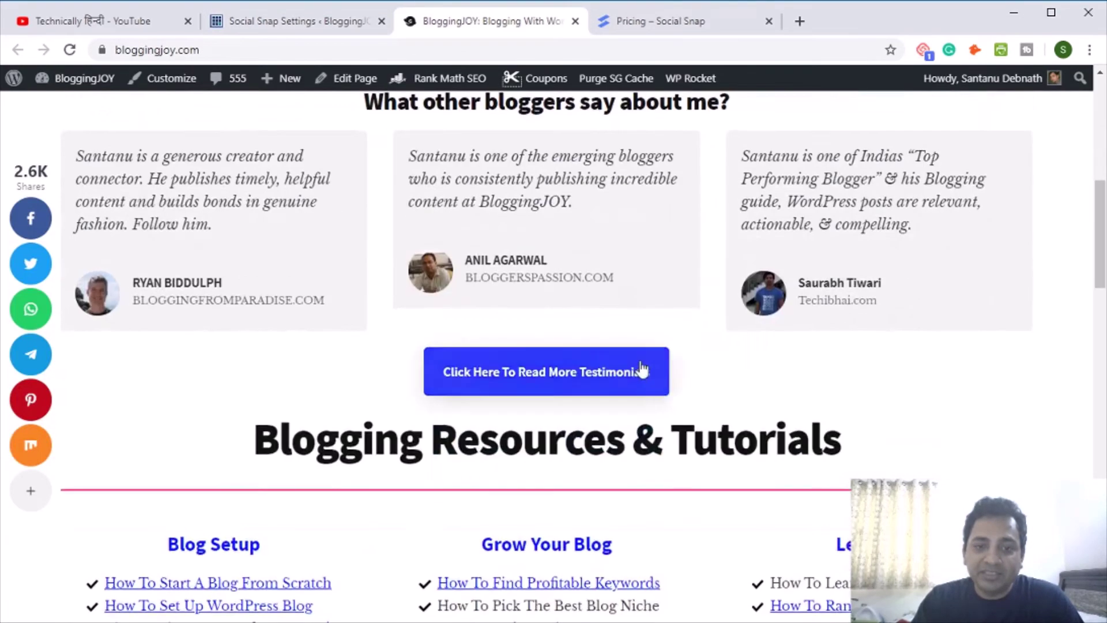
scroll(617, 371, up, 9)
scroll(579, 358, down, 15)
scroll(559, 357, down, 10)
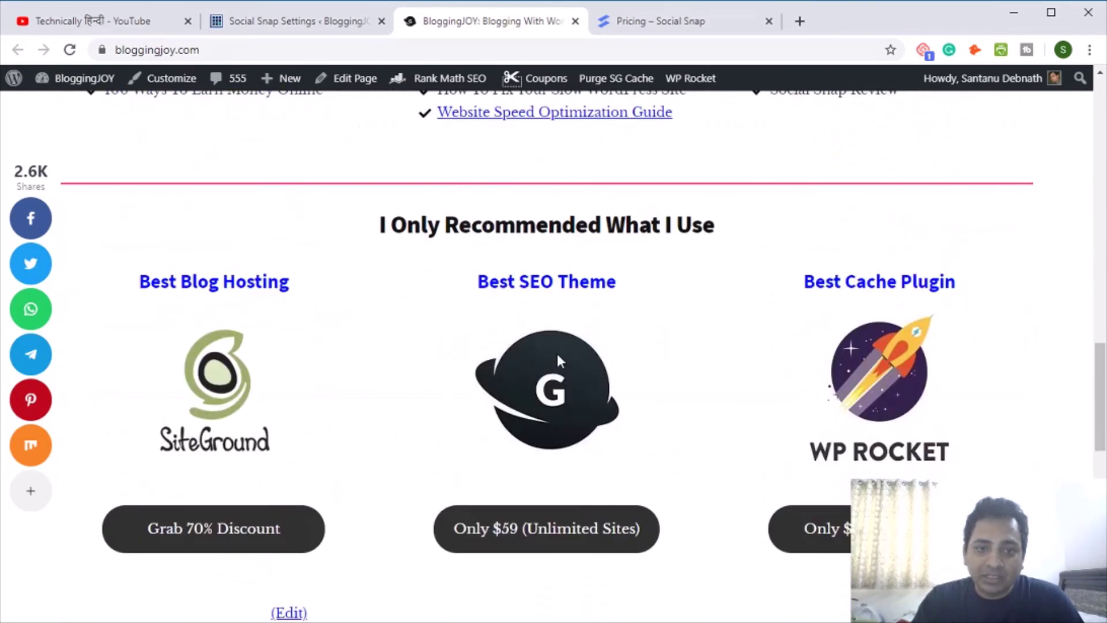
scroll(543, 355, up, 9)
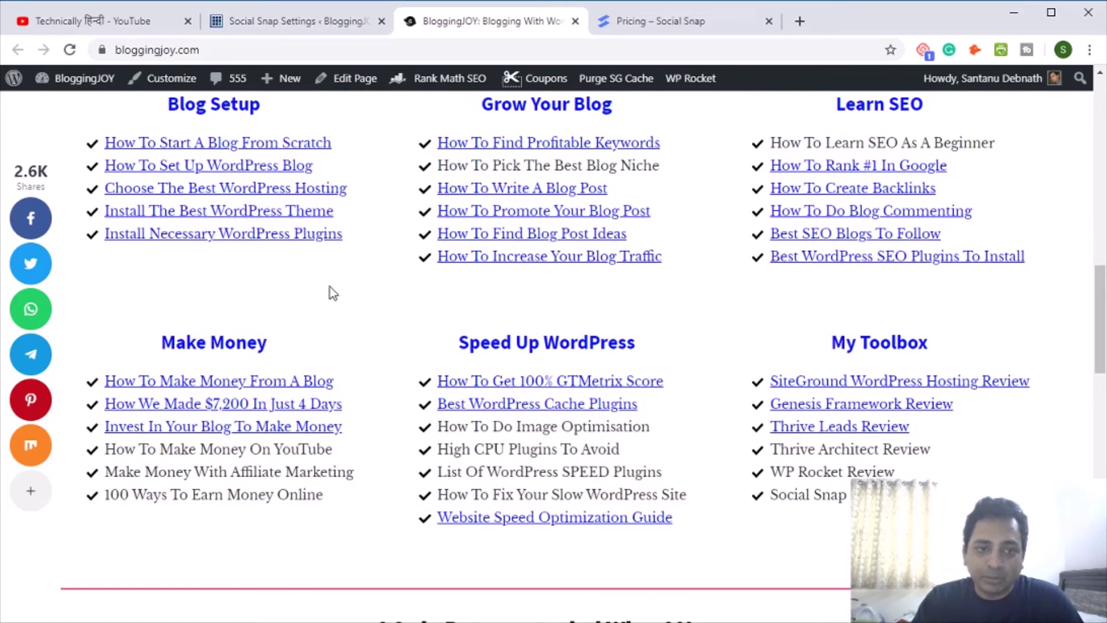
scroll(305, 287, up, 10)
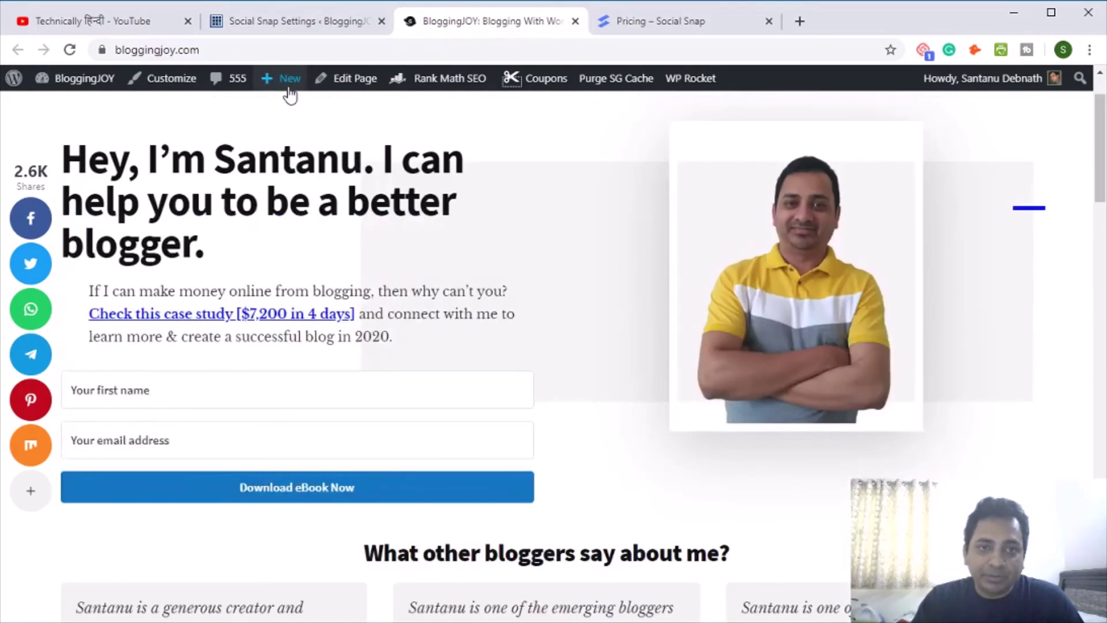
mouse_move(285, 81)
click(282, 110)
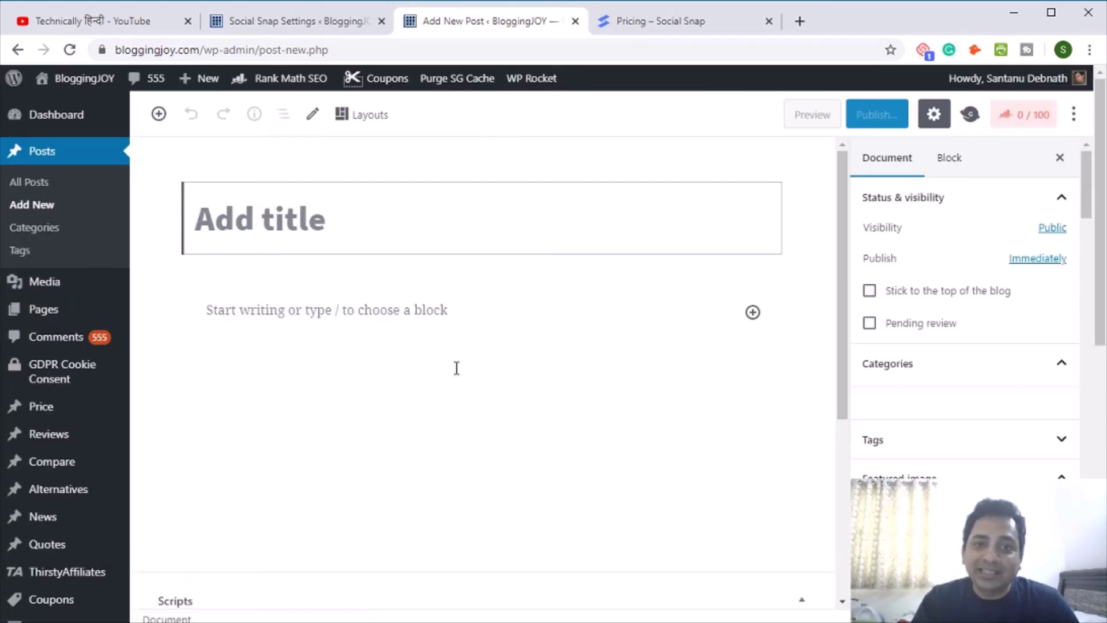
Search the blocks for "click" and insert the [Social Snap] Click to Tweet block in the post body
click(205, 321)
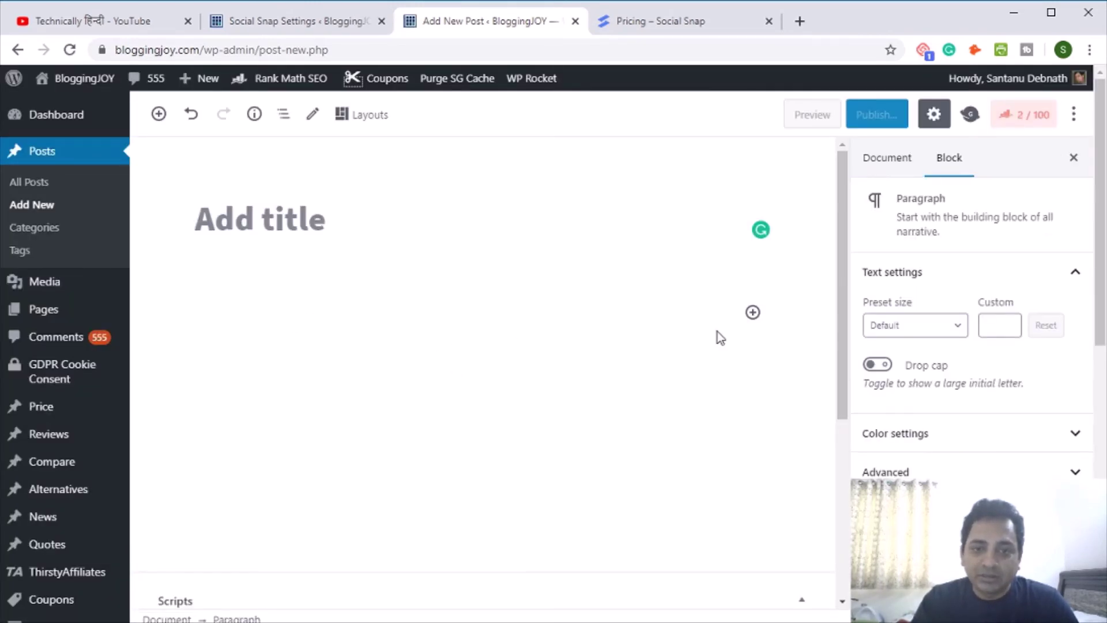
click(752, 312)
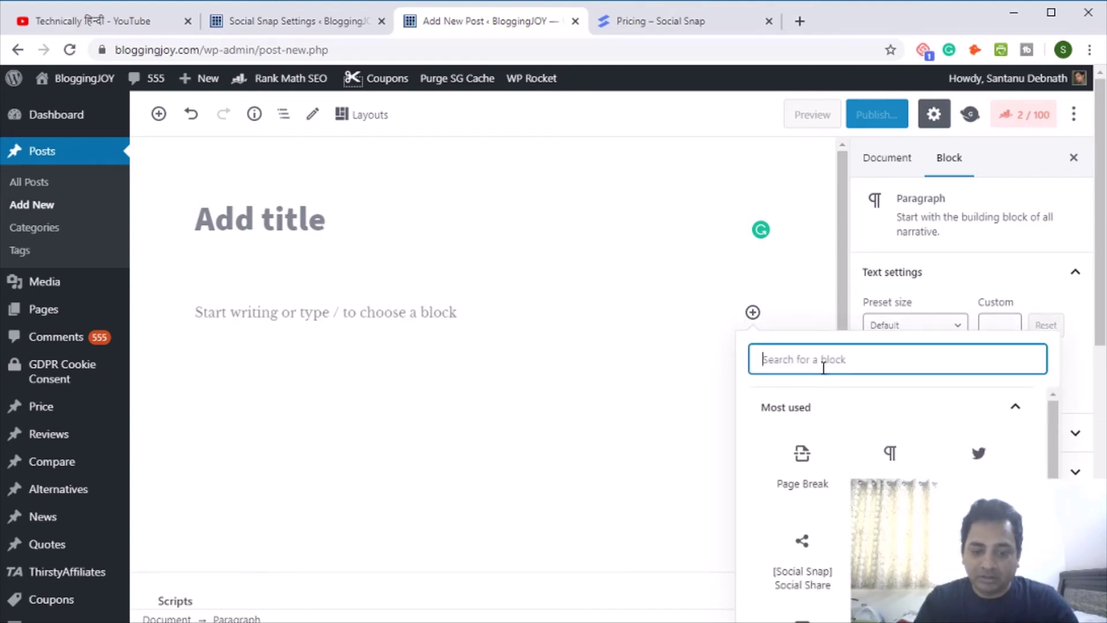
text(click)
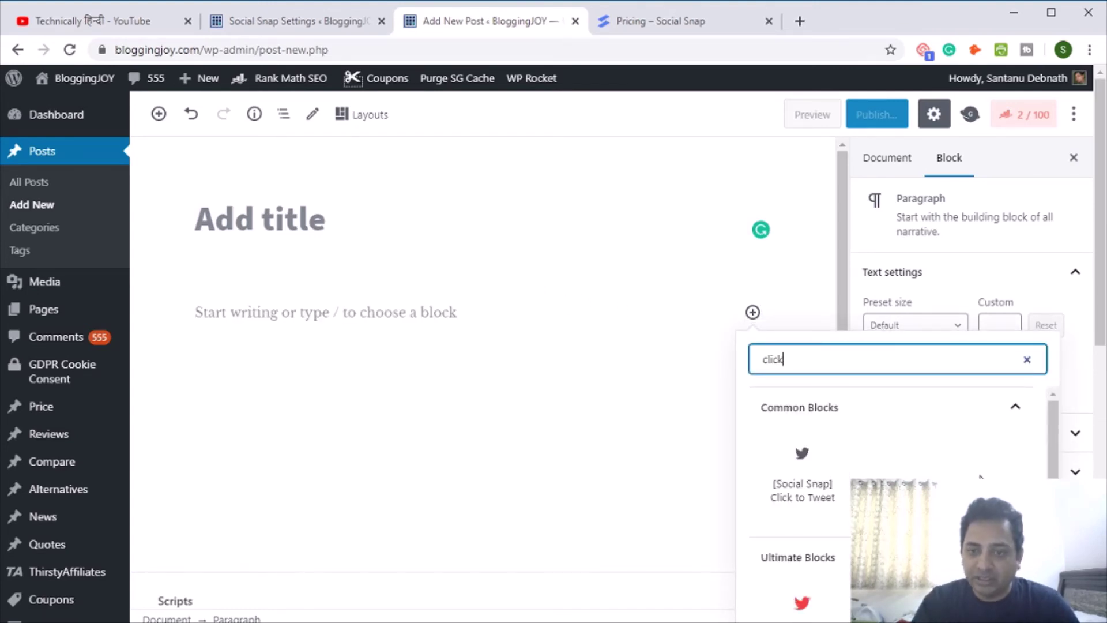
scroll(831, 504, down, 1)
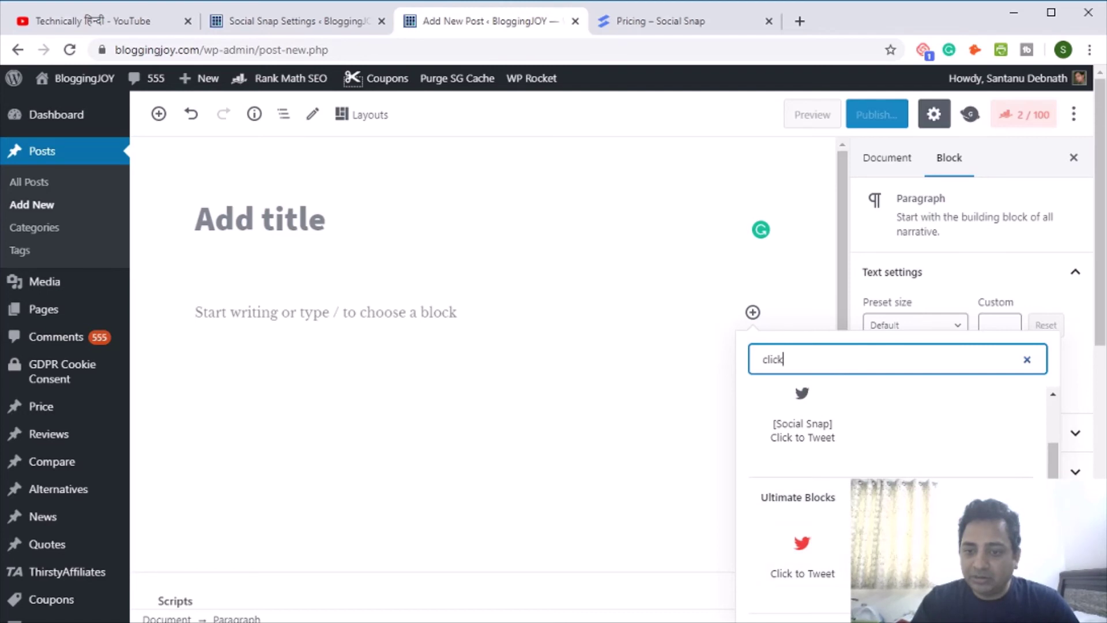
scroll(808, 512, down, 1)
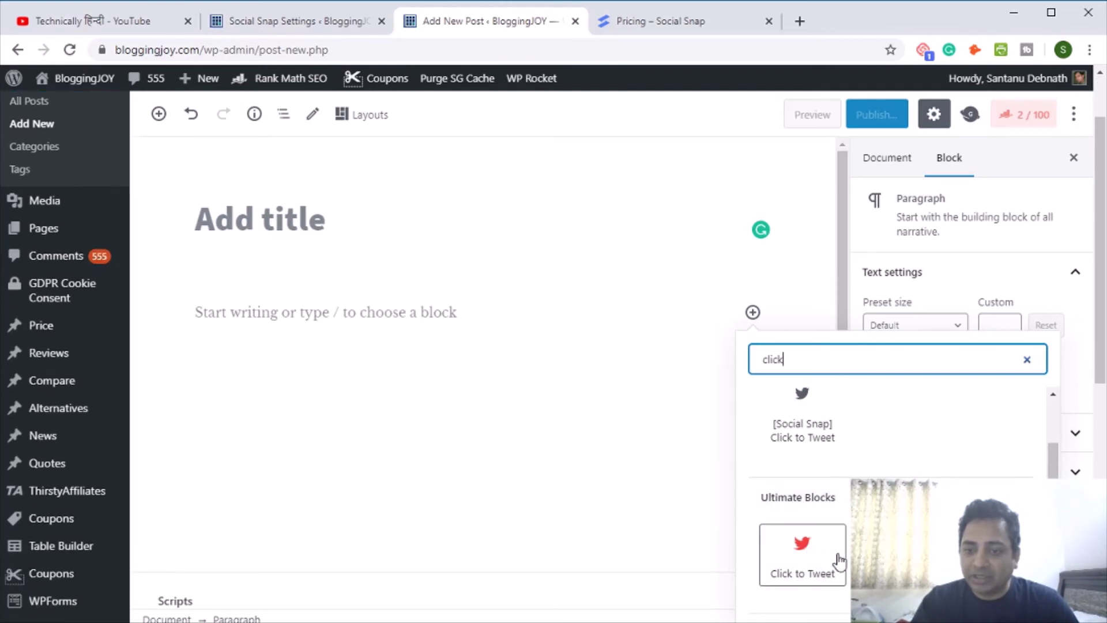
scroll(810, 439, up, 1)
click(811, 417)
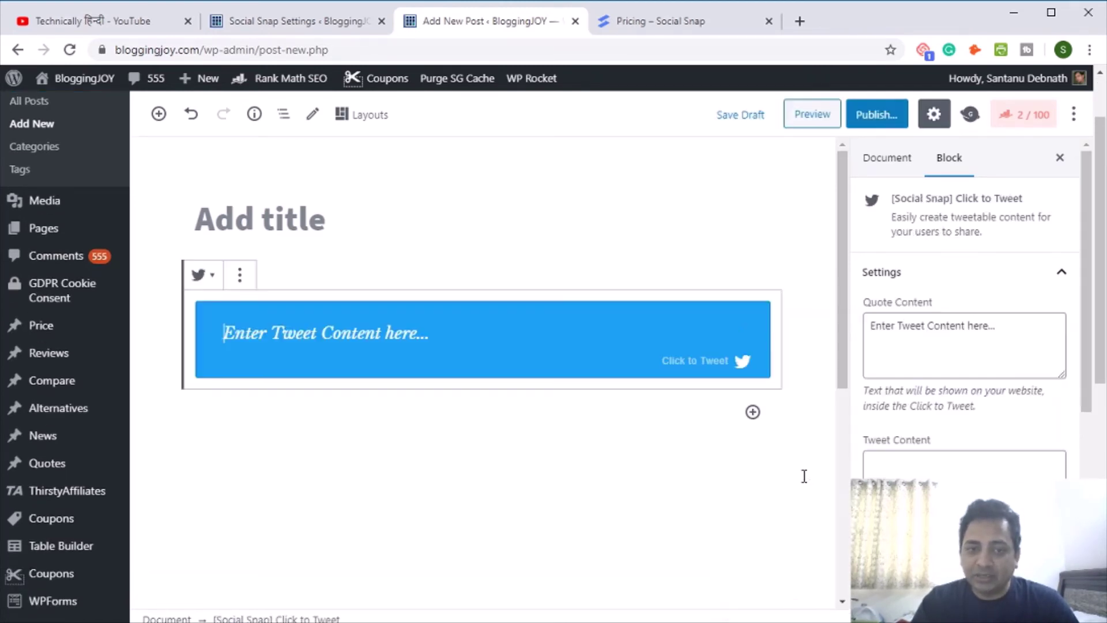
Replace the Click to Tweet block's placeholder quote with "This is a test tweet"
click(257, 330)
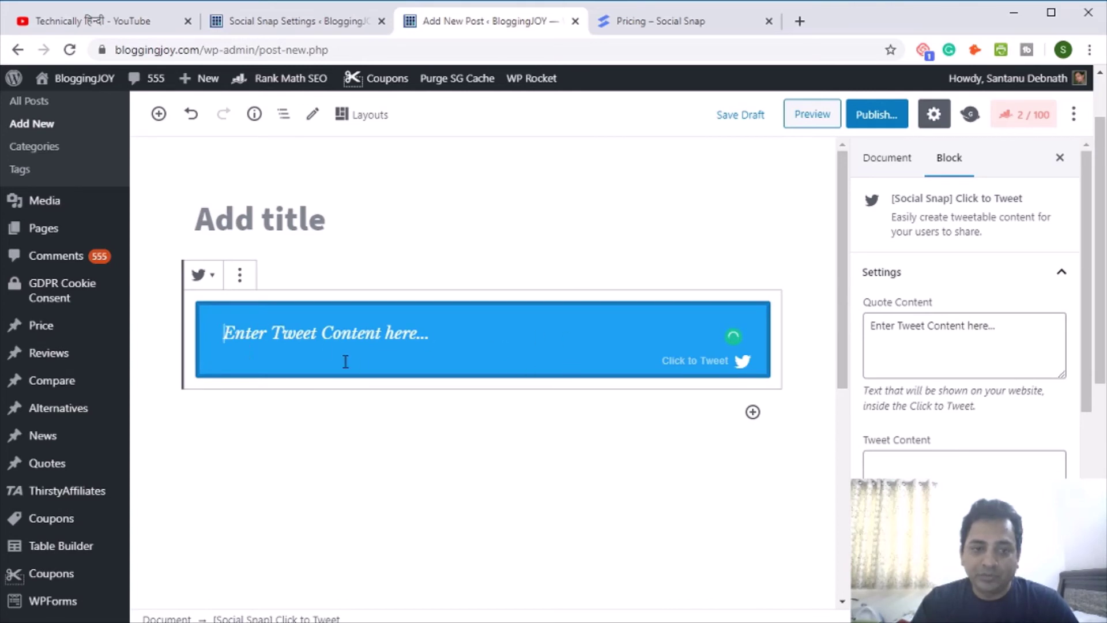
text(This is a)
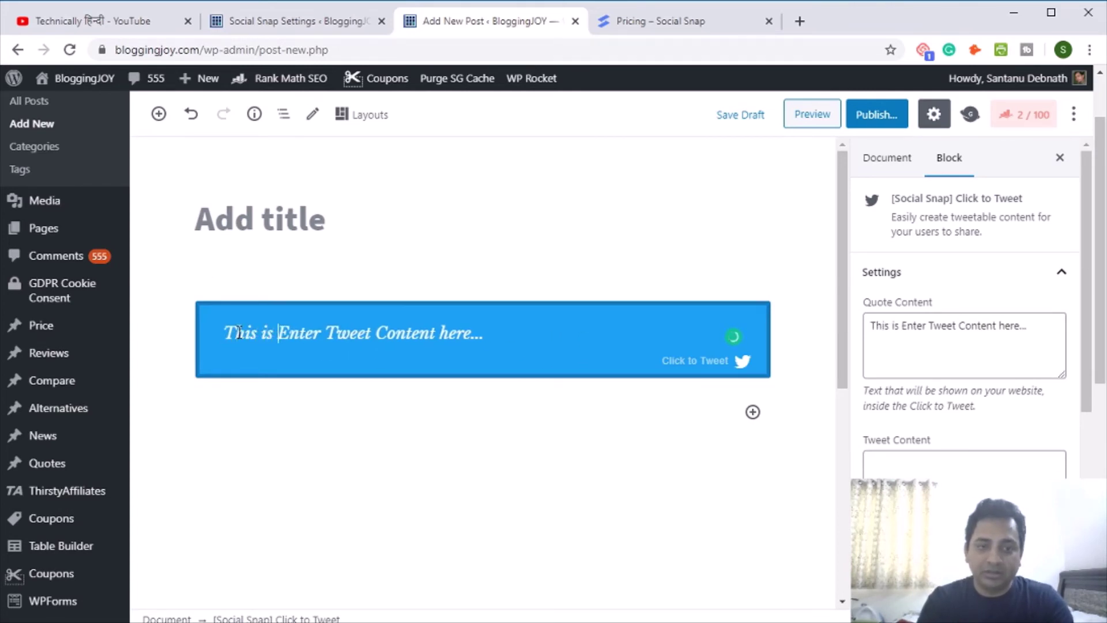
text( test )
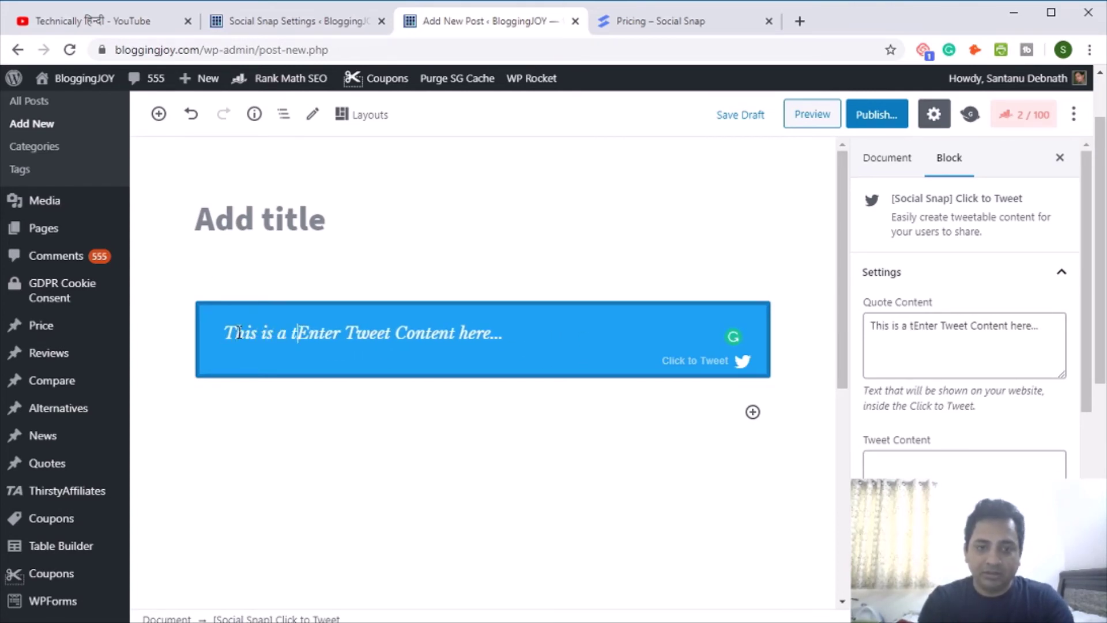
text(tweet)
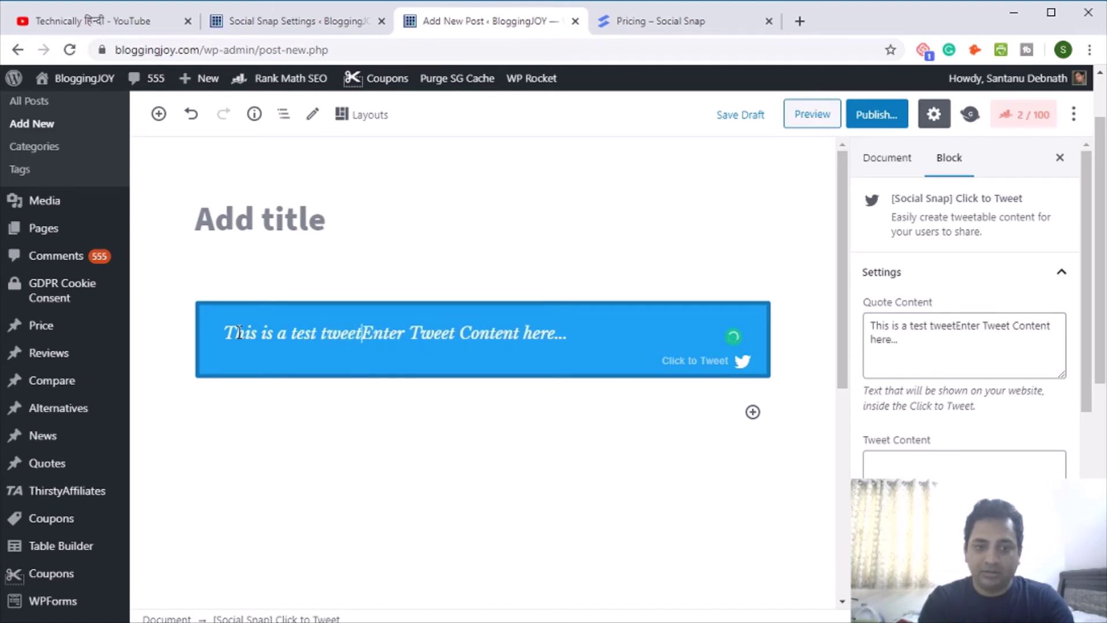
key(Delete)
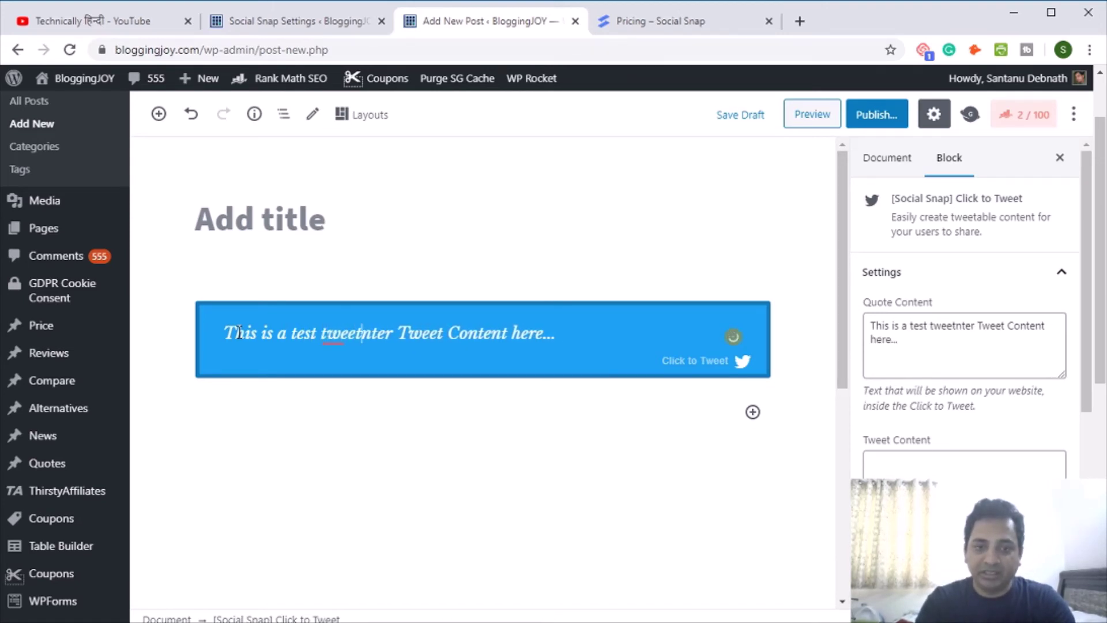
key(Delete)
key(Delete)
key(Delete)
key(Delete)
key(Delete)
key(Delete)
key(Delete)
key(Delete)
key(Delete)
key(Delete)
key(Delete)
key(Delete)
key(Delete)
key(Delete)
key(Delete)
key(Delete)
key(Delete)
key(Delete)
key(Delete)
key(Delete)
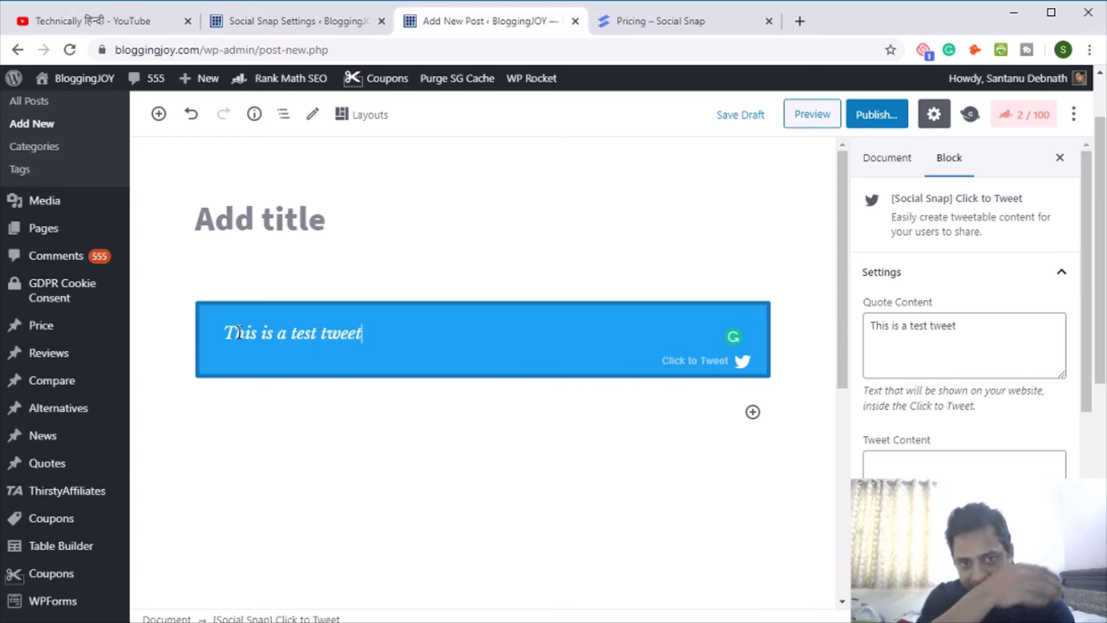
Preview the post, test the Click to Tweet box and close the Twitter share window without tweeting
click(812, 114)
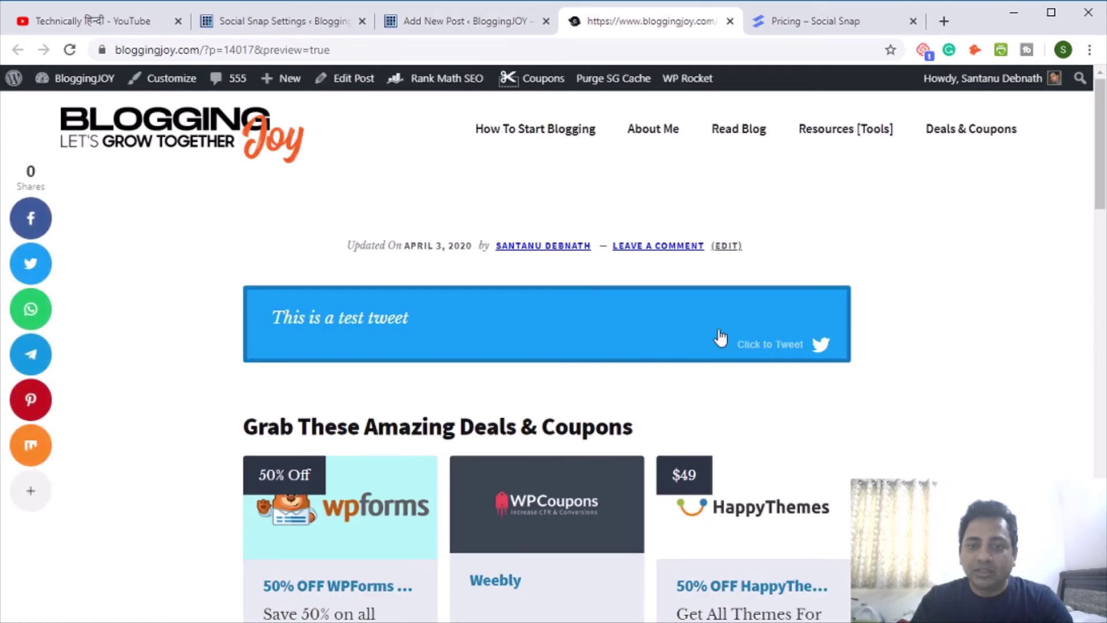
click(777, 359)
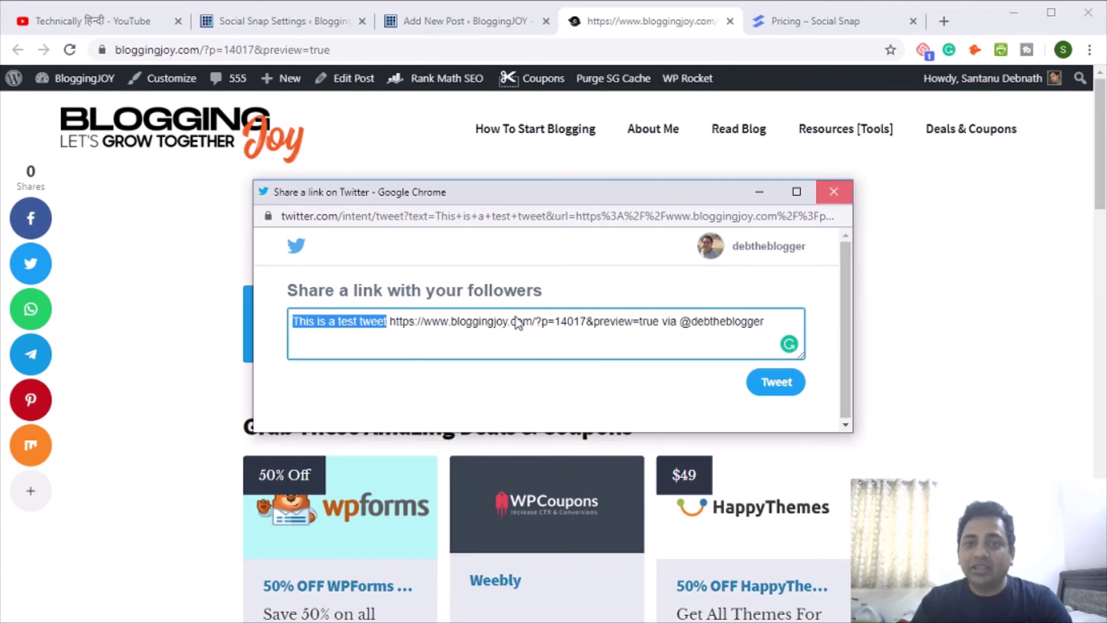
key(ctrl+w)
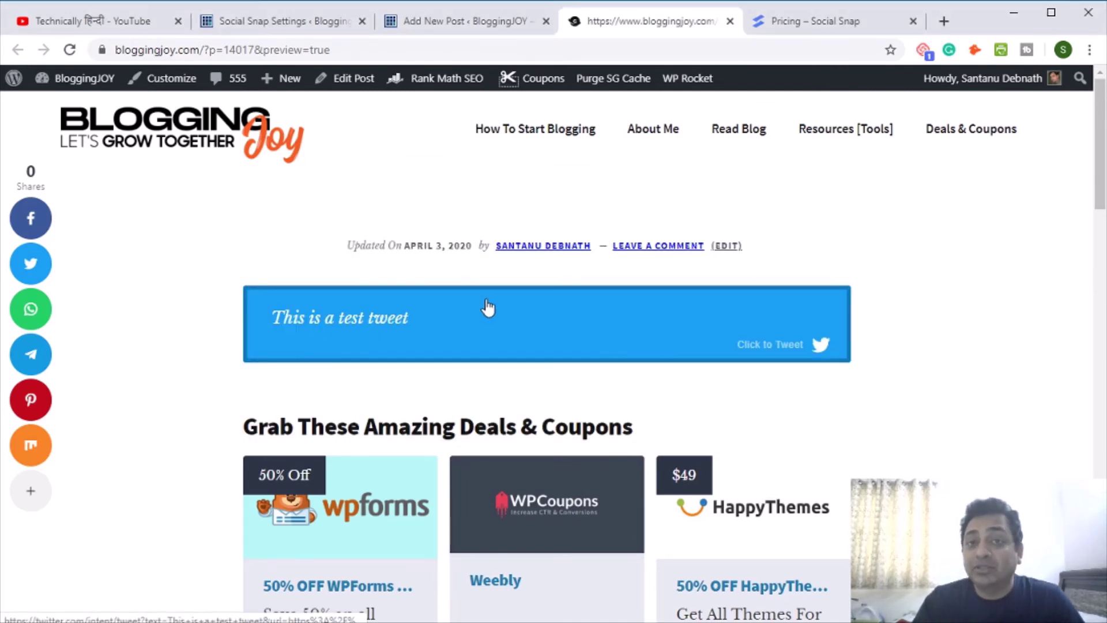
Dismiss the promotional popup on the post preview and switch to the Social Snap pricing page
mouse_move(805, 27)
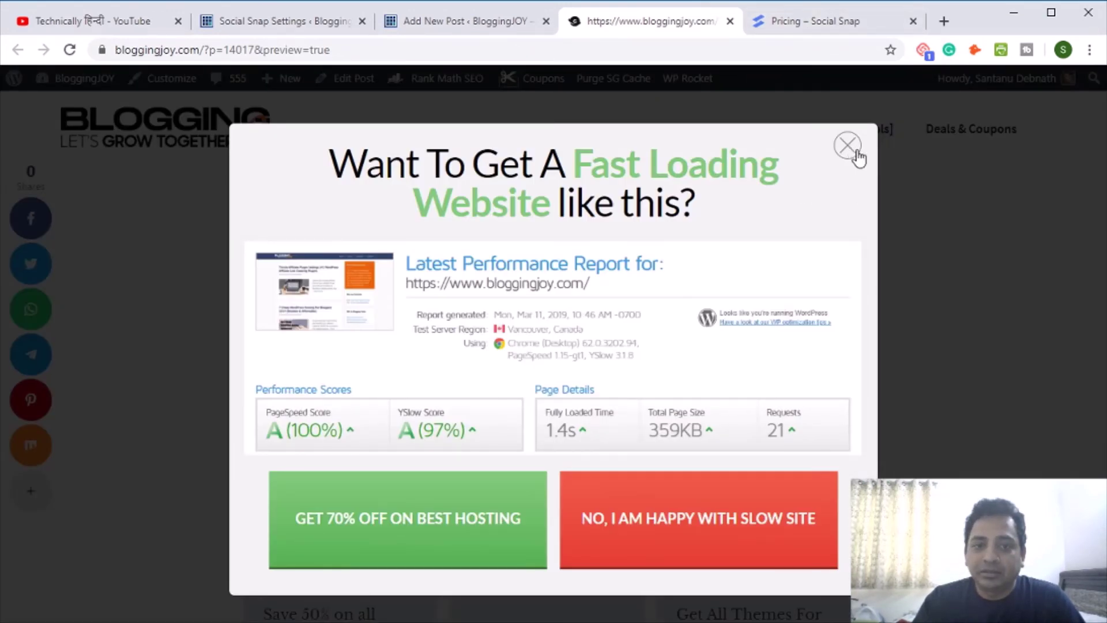
click(849, 147)
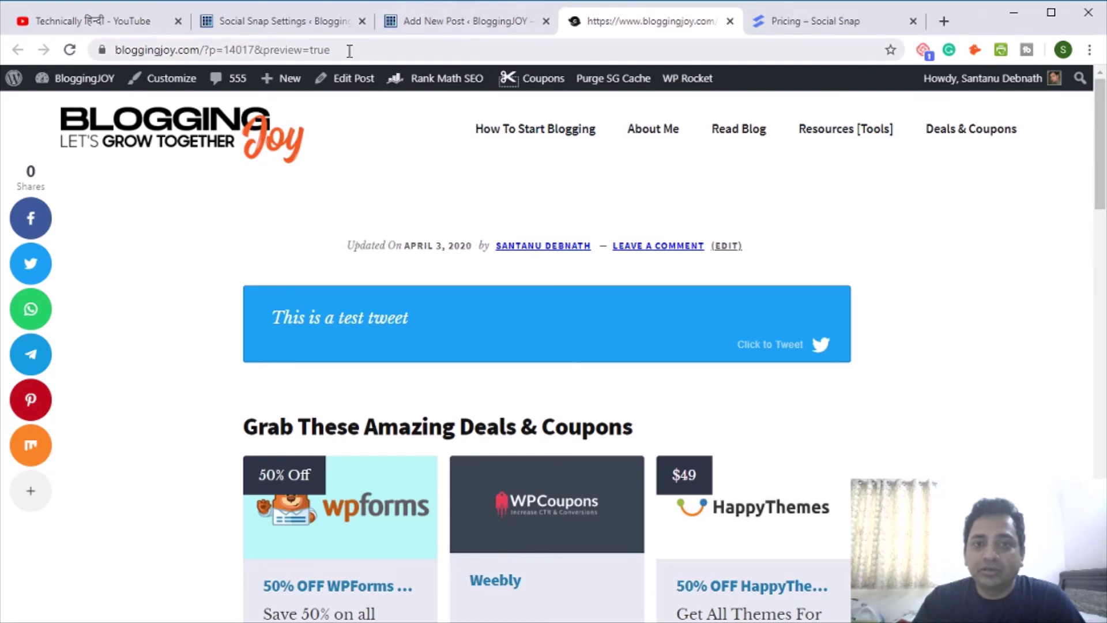
click(248, 26)
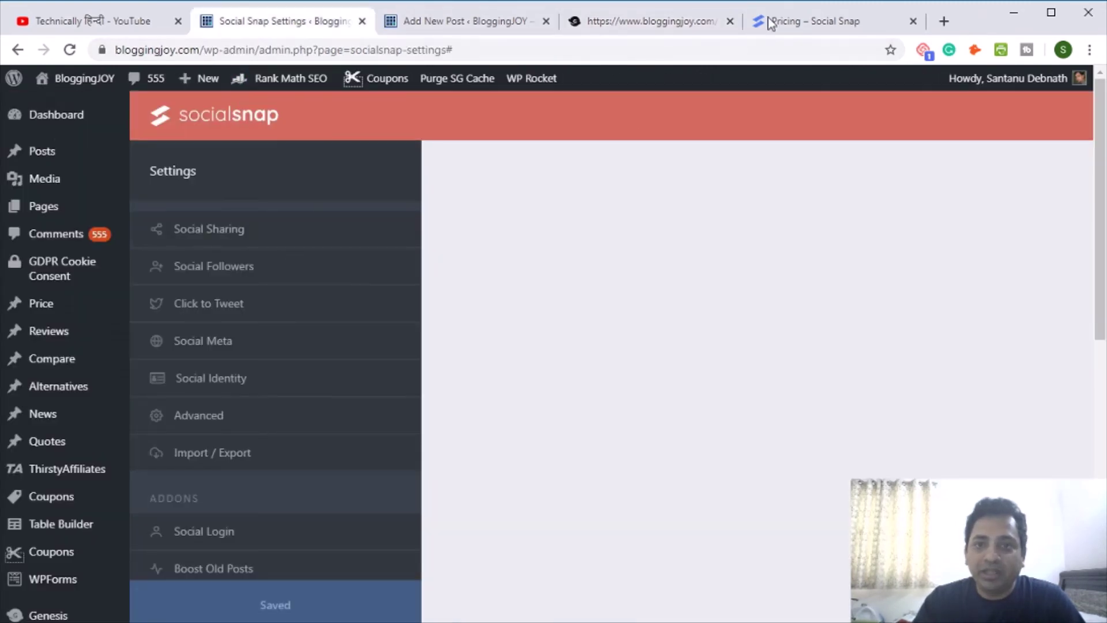
click(801, 24)
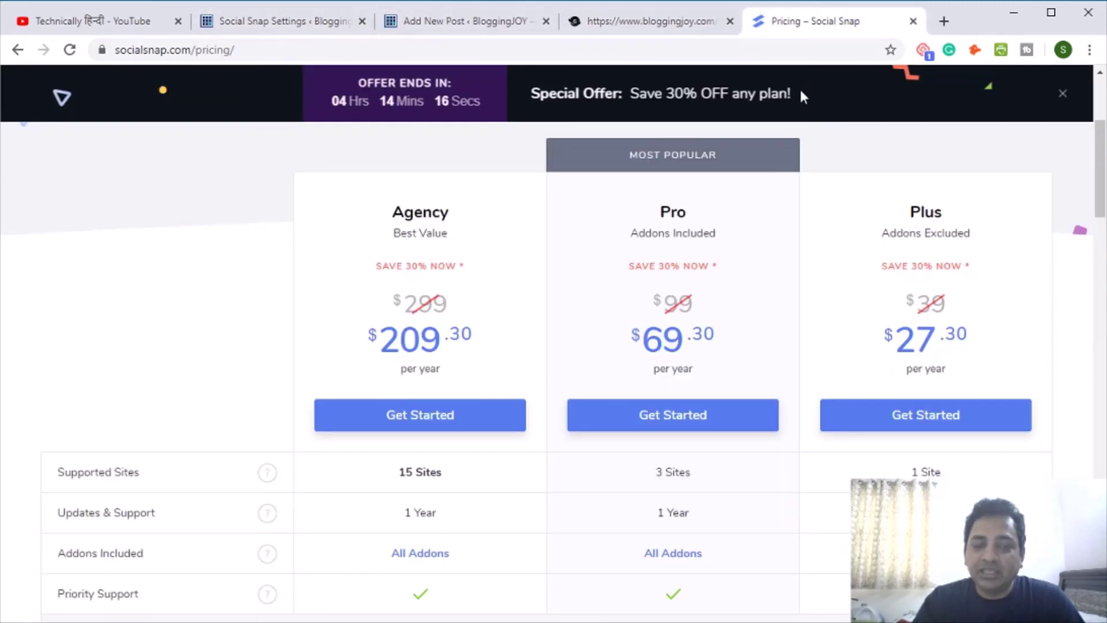
Look over the Agency, Pro and Plus plans on the Social Snap pricing page
scroll(248, 279, up, 4)
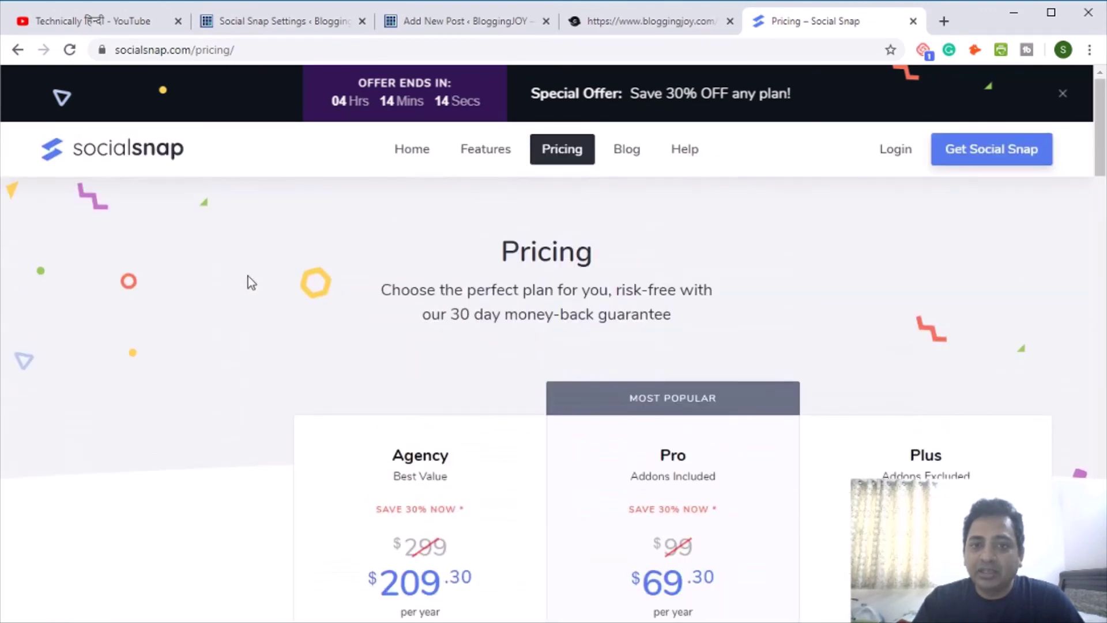
scroll(825, 285, down, 3)
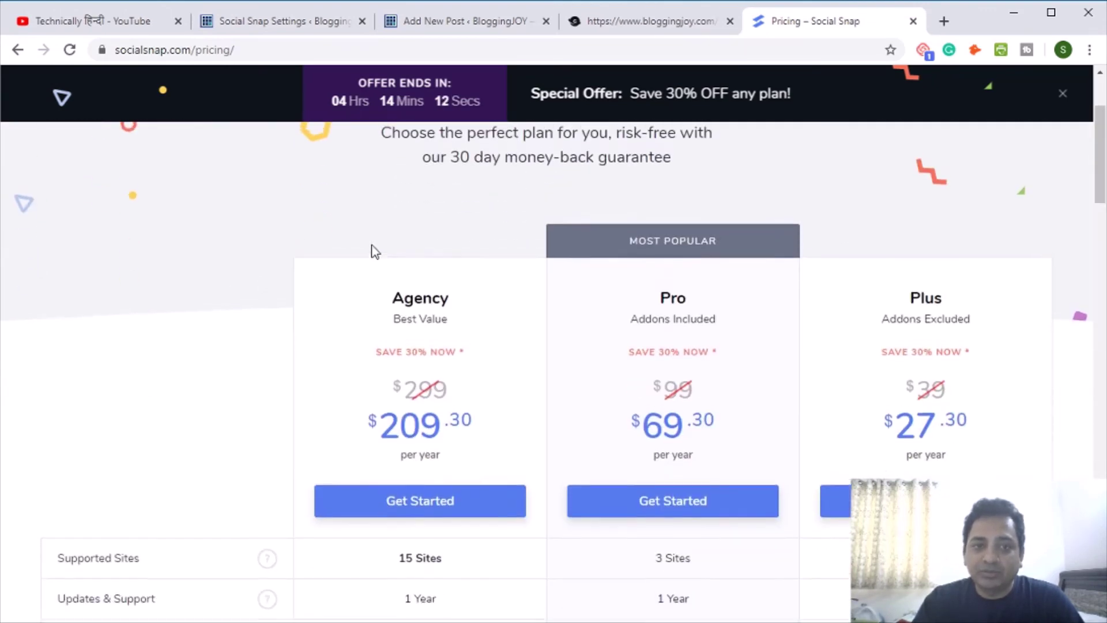
scroll(130, 144, up, 3)
Open the Social Snap Features page and examine the supported networks, share button placement and button customization options
click(502, 151)
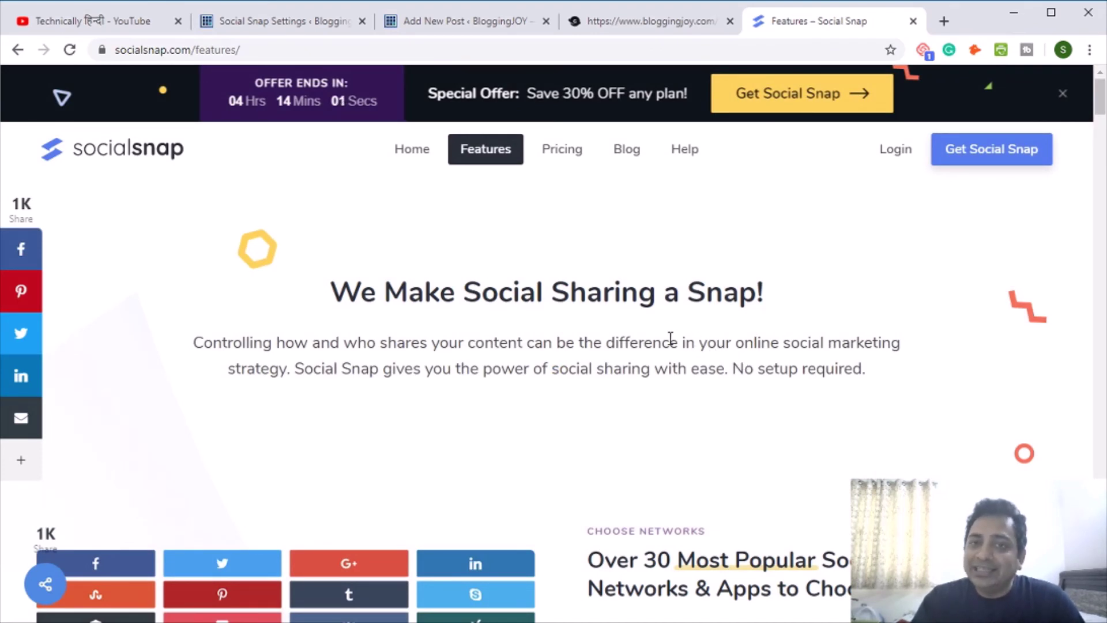
scroll(599, 398, down, 3)
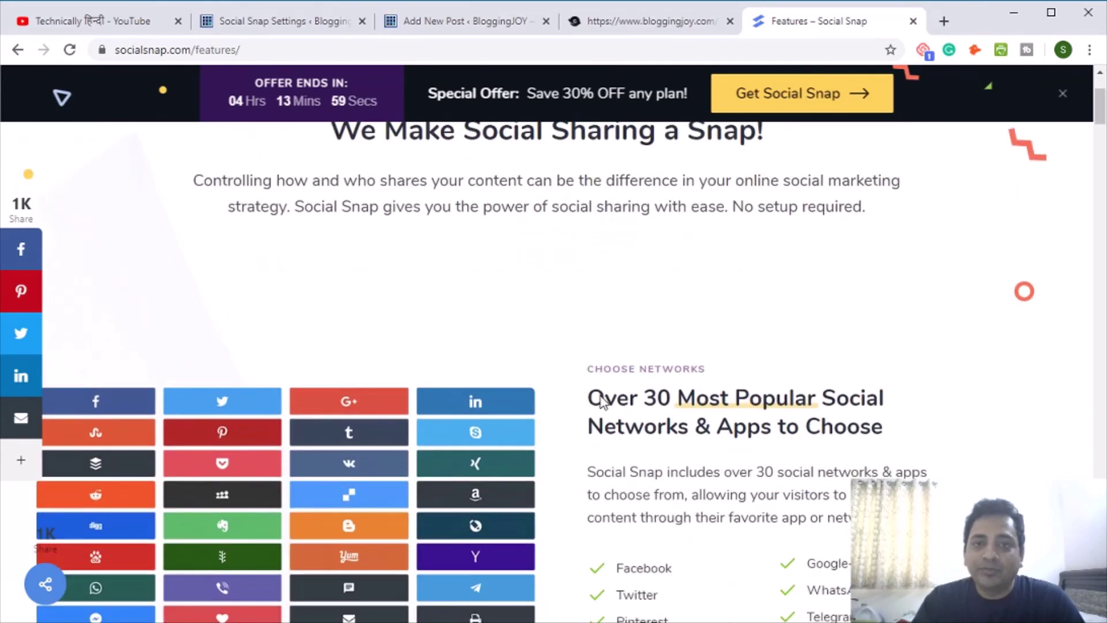
scroll(603, 398, down, 3)
scroll(606, 402, down, 3)
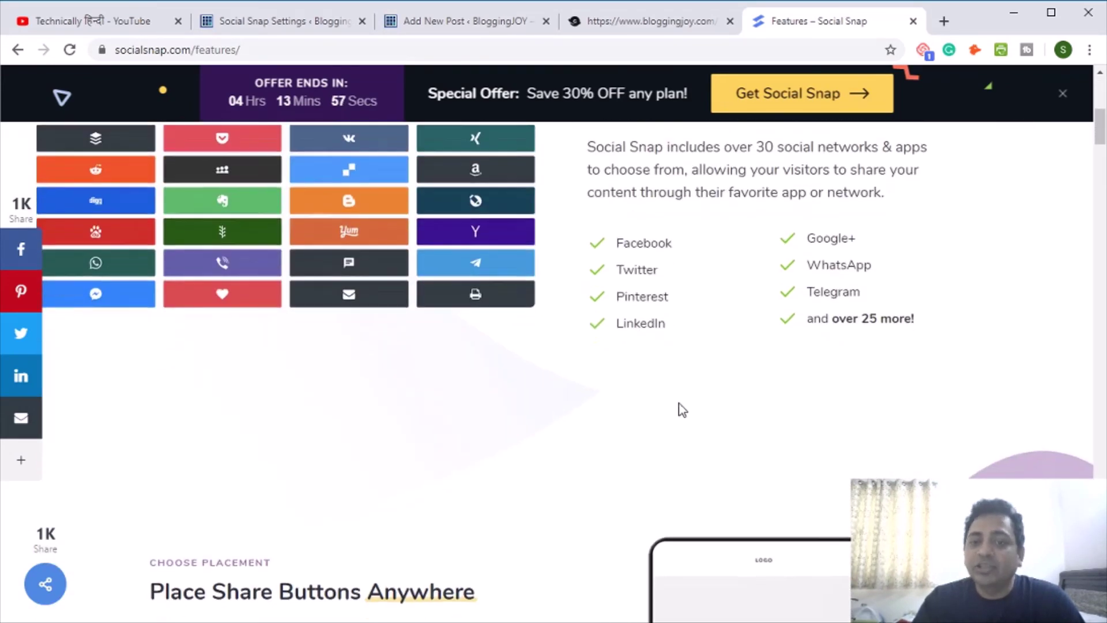
scroll(680, 410, down, 20)
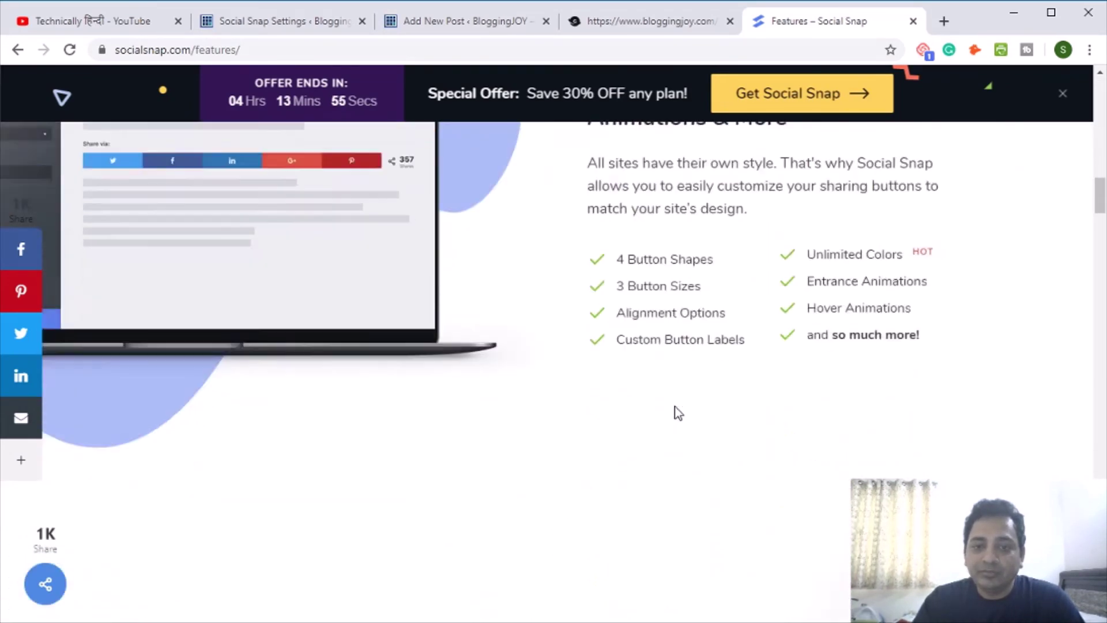
scroll(678, 413, down, 1)
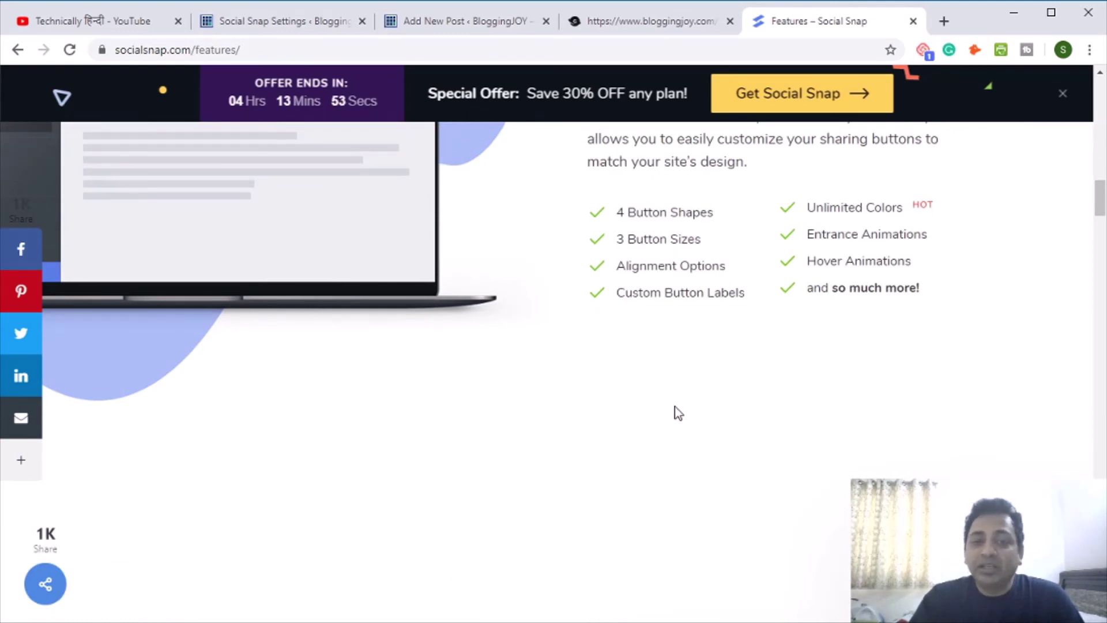